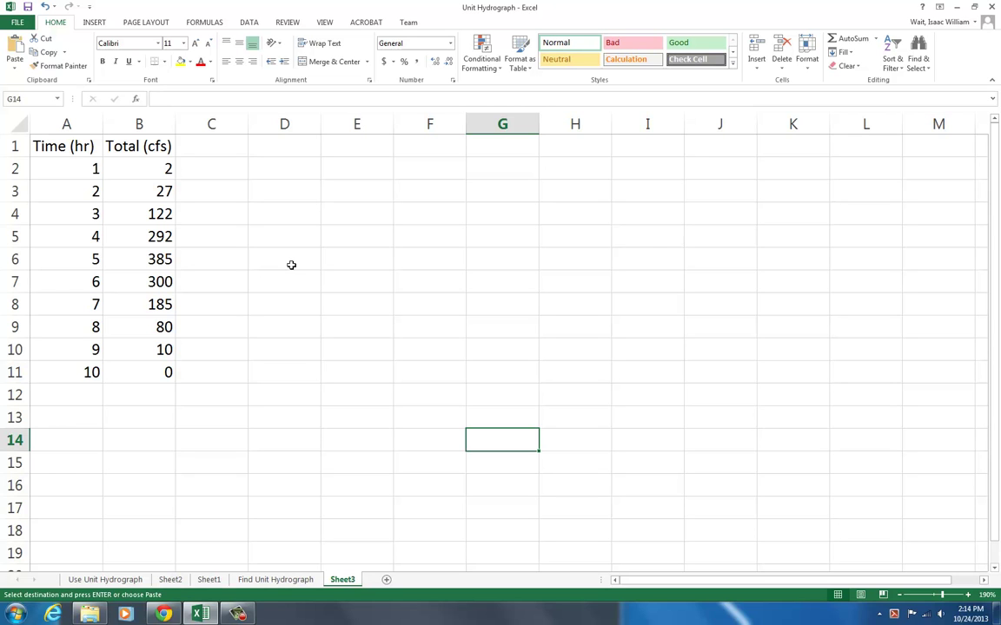
pyautogui.moveTo(62, 168); pyautogui.dragTo(56, 378)
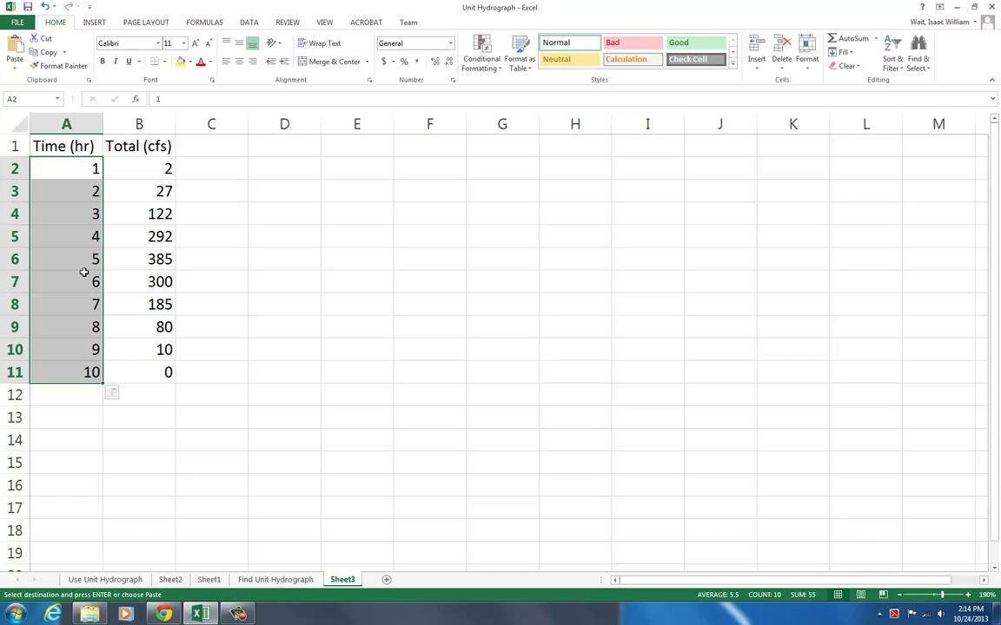
pyautogui.click(129, 169)
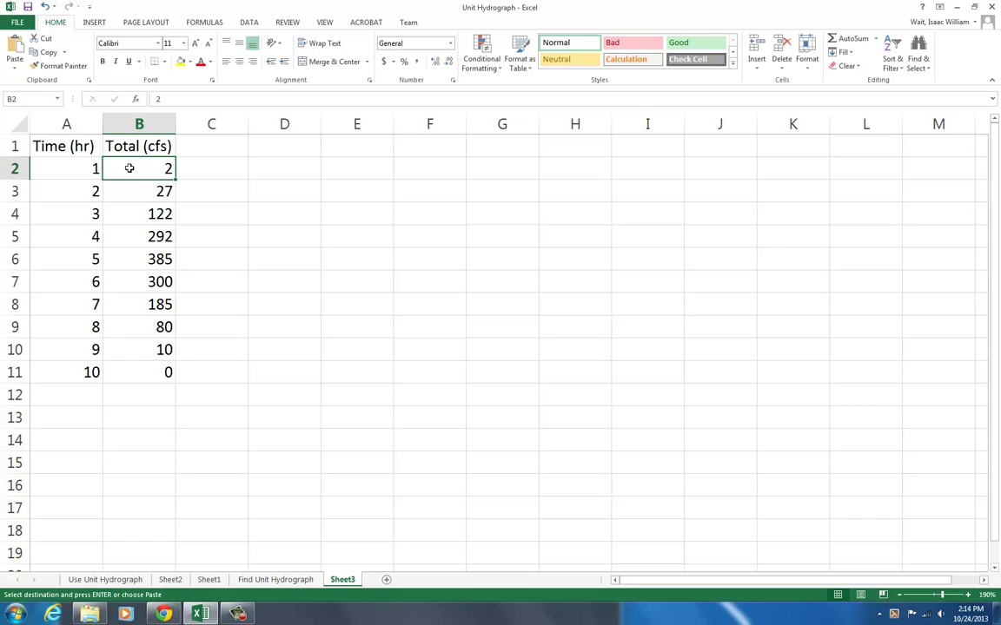
pyautogui.click(96, 167)
pyautogui.click(143, 182)
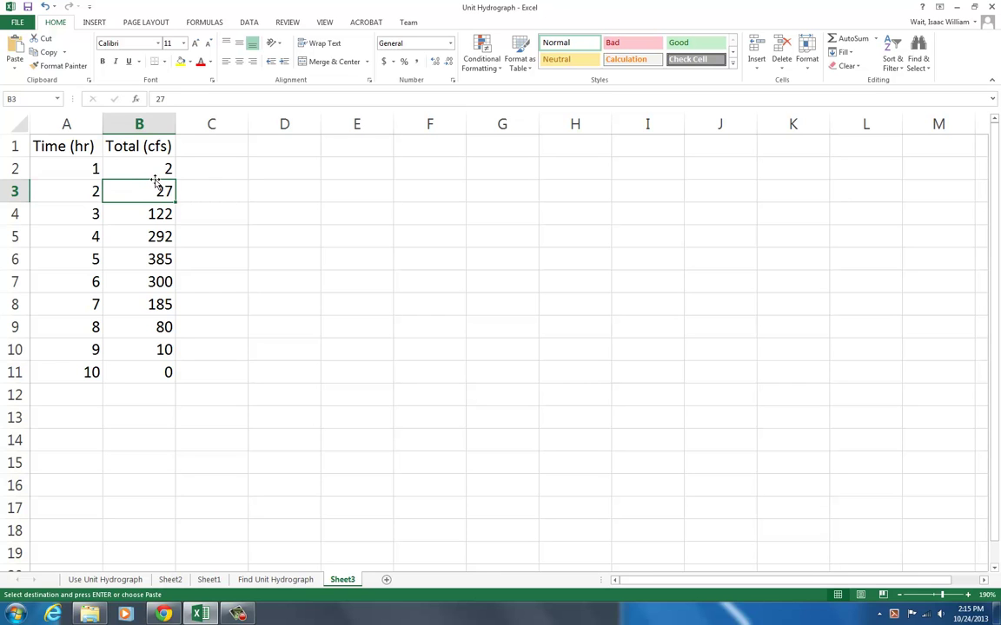
# Try a scatter chart with smooth lines from the data in A1:B11 and delete that chart.
pyautogui.moveTo(85, 144); pyautogui.dragTo(146, 373)
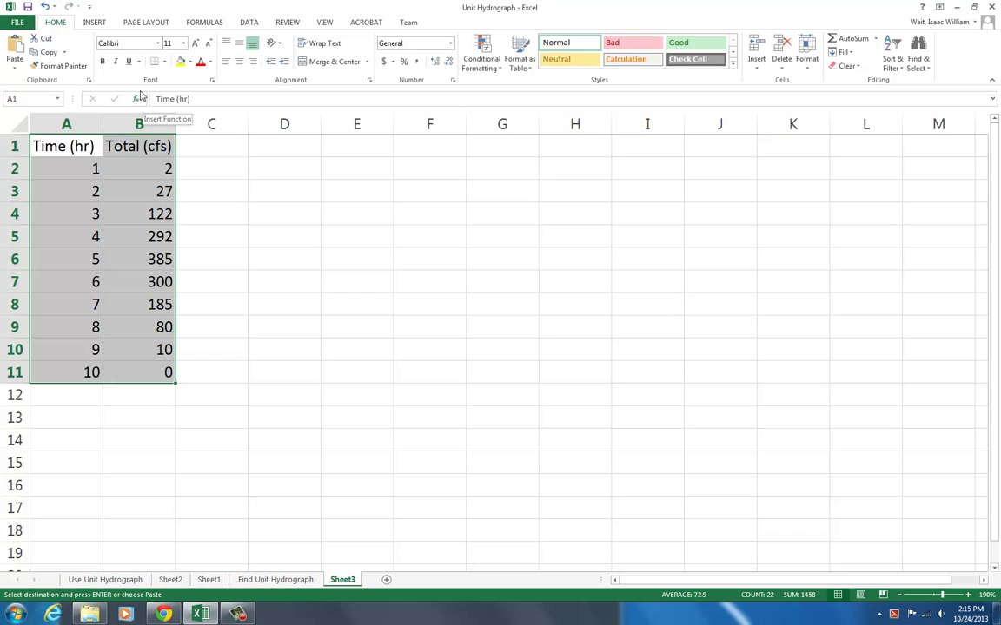
pyautogui.click(94, 23)
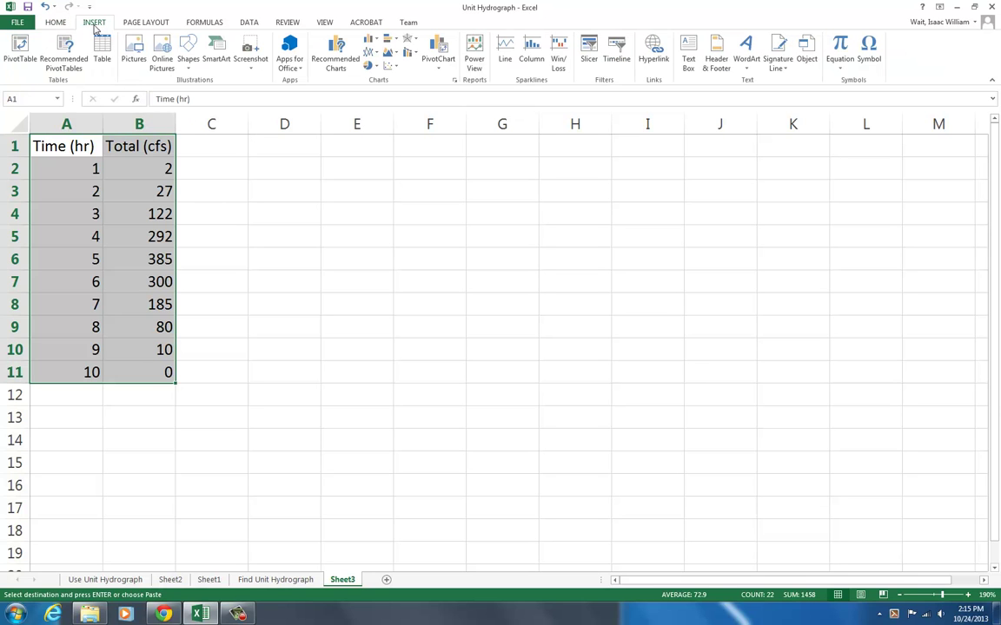
pyautogui.click(392, 67)
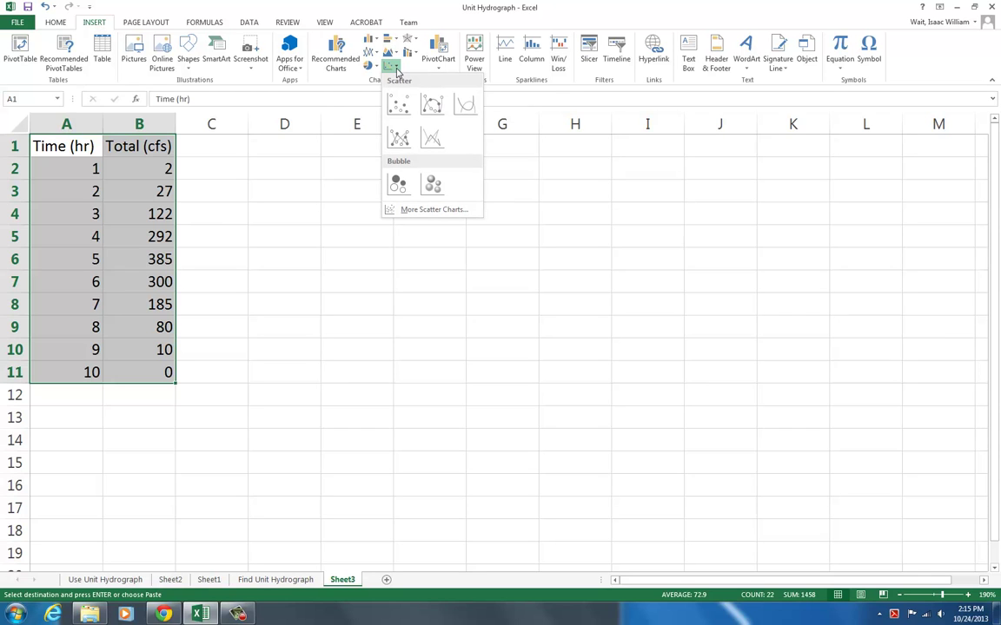
pyautogui.click(467, 104)
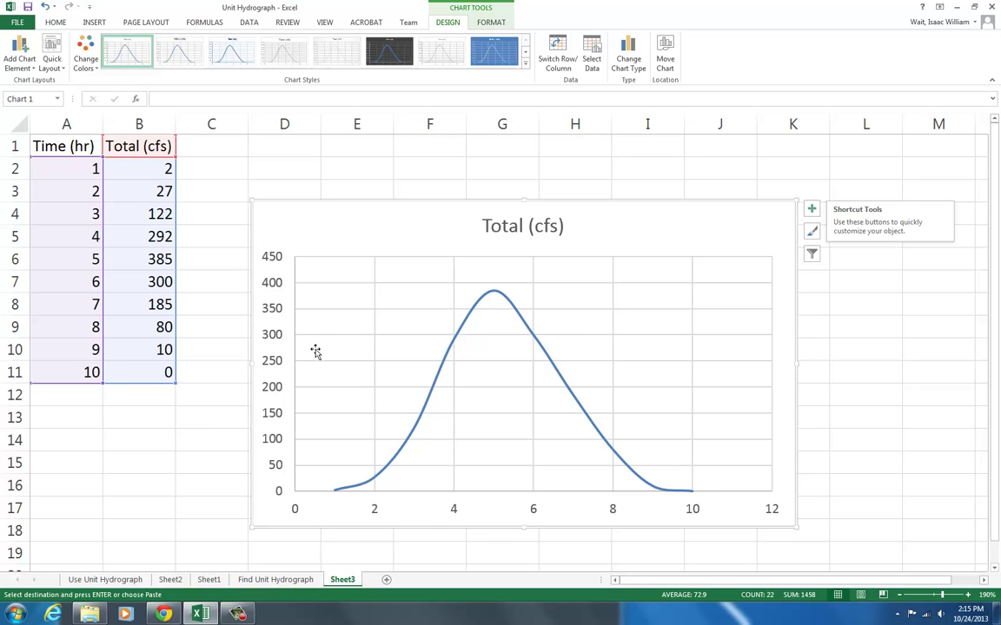
pyautogui.press('Delete')
# Insert an empty markers-only scatter chart with an empty cell selected, and show its design options.
pyautogui.click(284, 214)
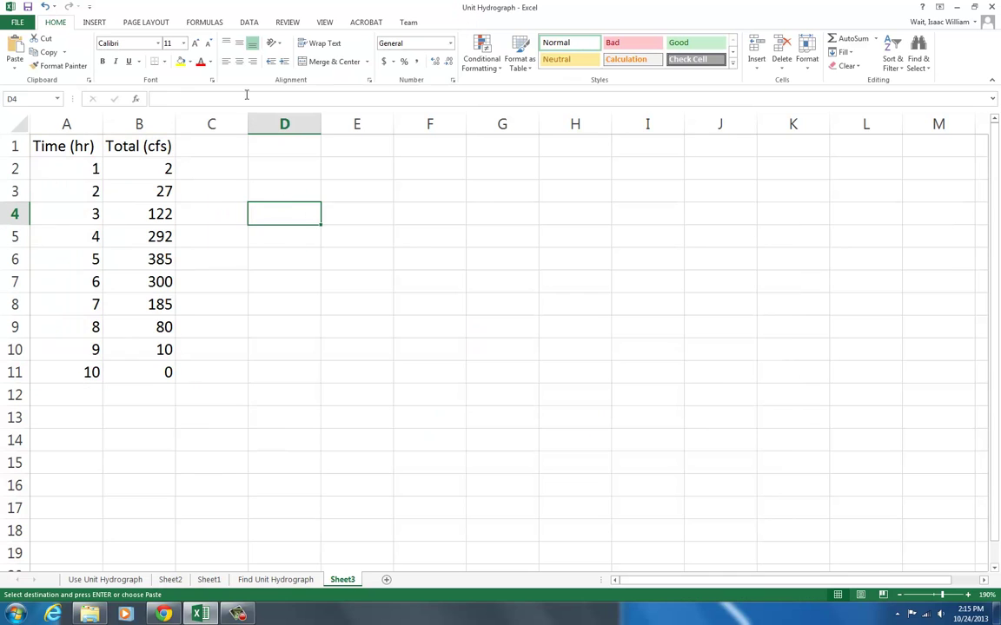
pyautogui.click(94, 23)
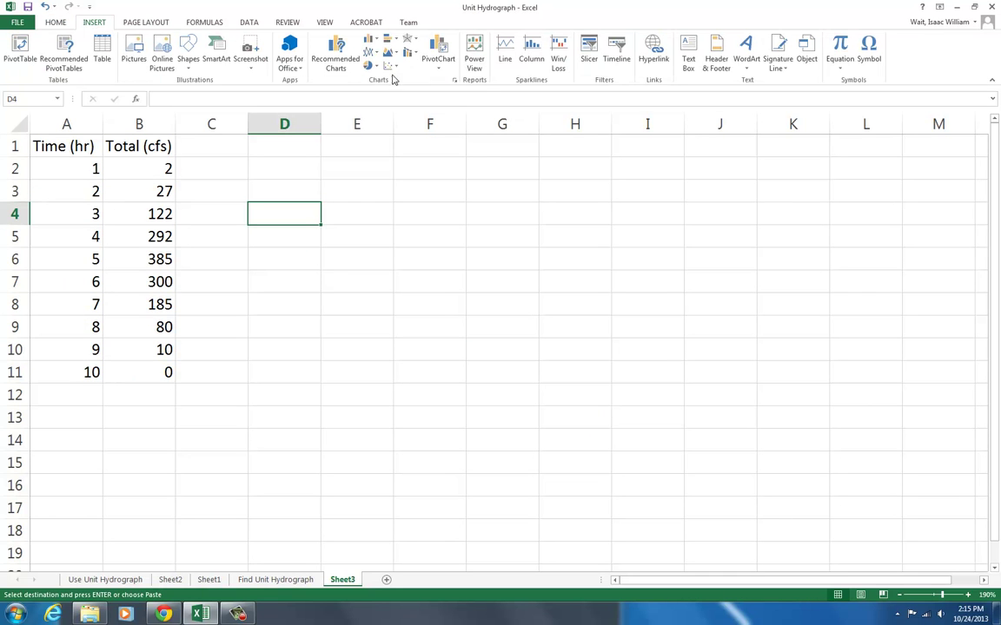
pyautogui.click(388, 66)
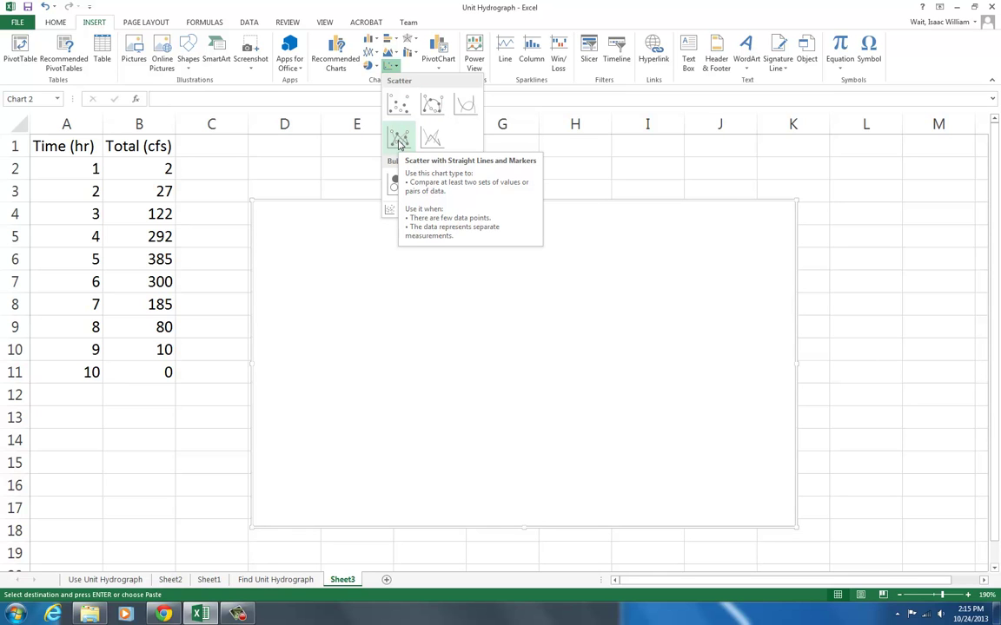
pyautogui.click(398, 105)
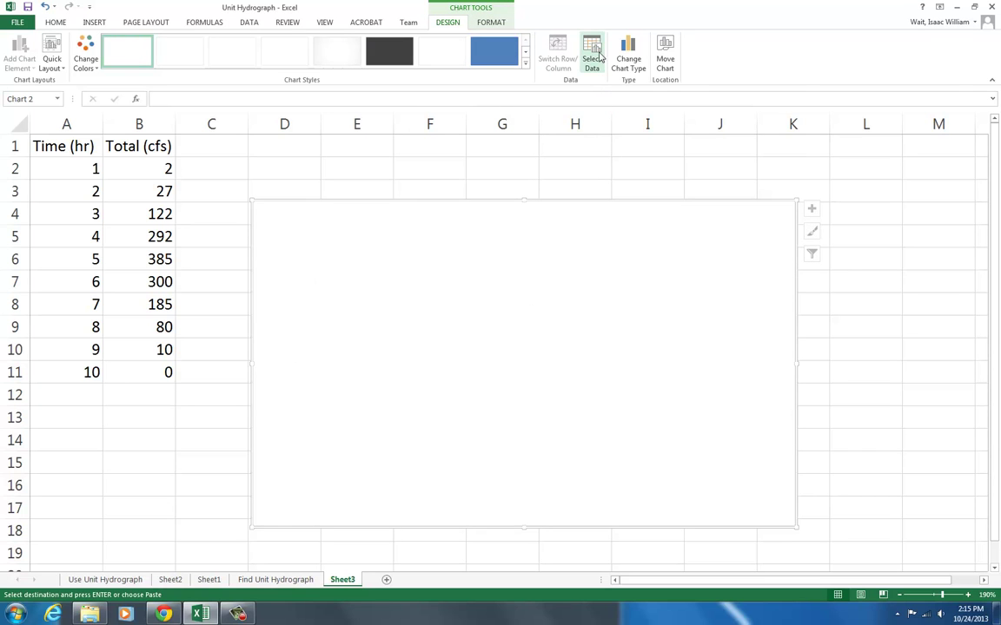
pyautogui.click(490, 24)
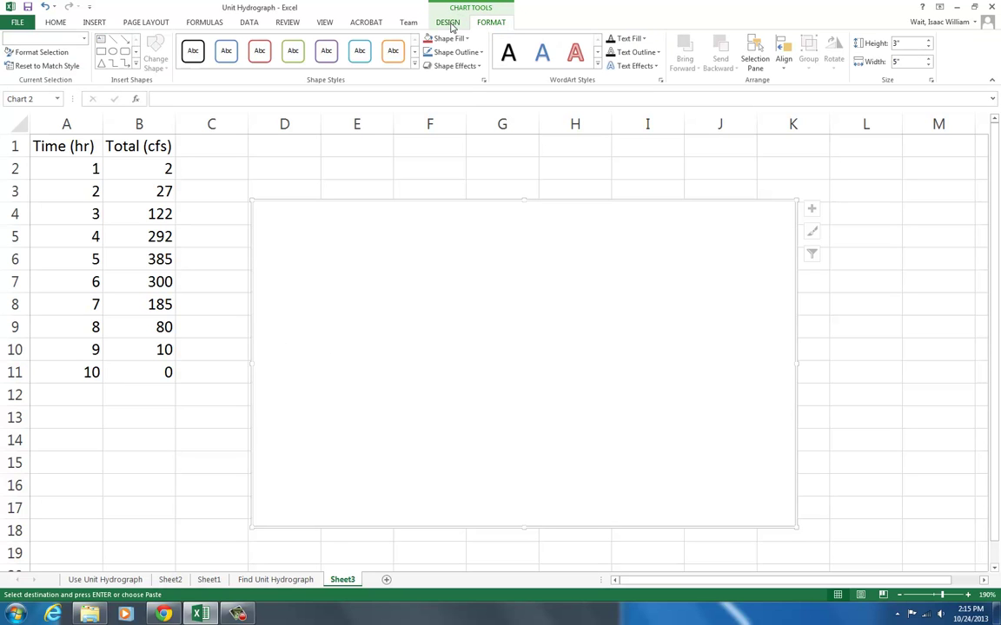
pyautogui.click(448, 24)
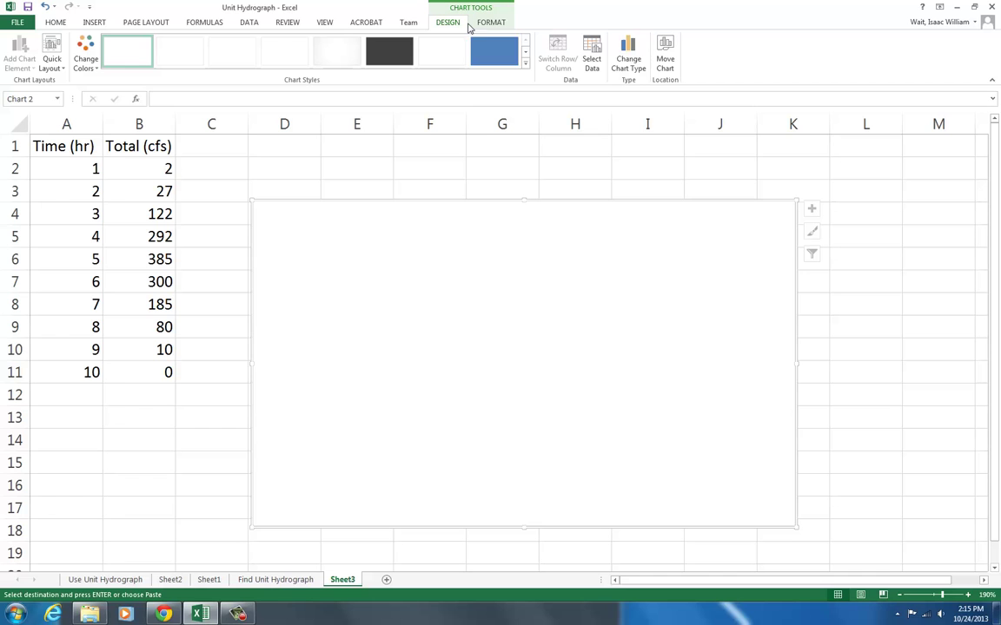
# Add a data series to the empty chart and set its X values to the times in A2:A11.
pyautogui.click(591, 55)
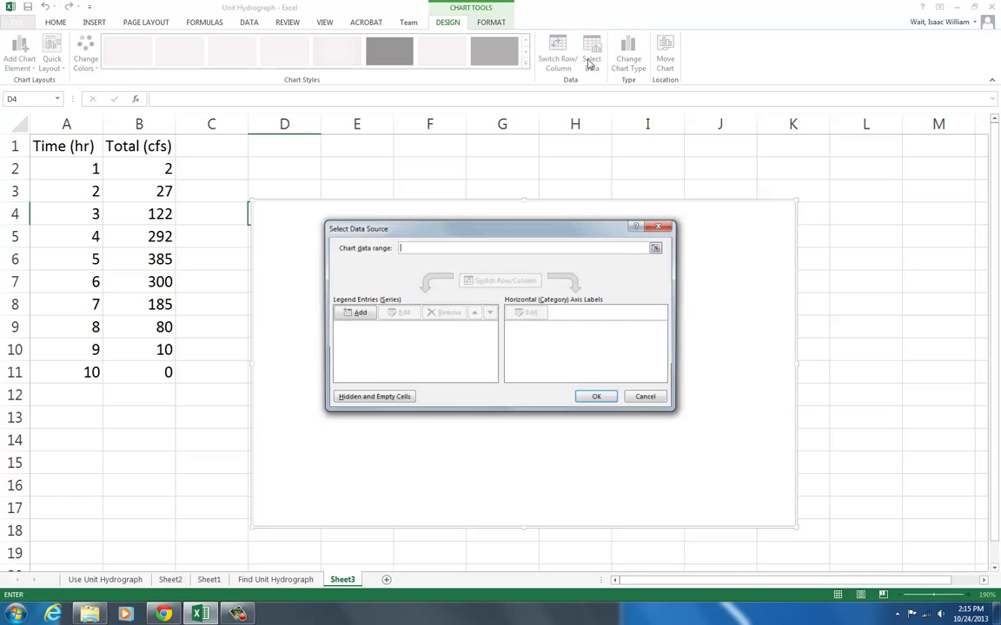
pyautogui.click(355, 314)
pyautogui.click(522, 320)
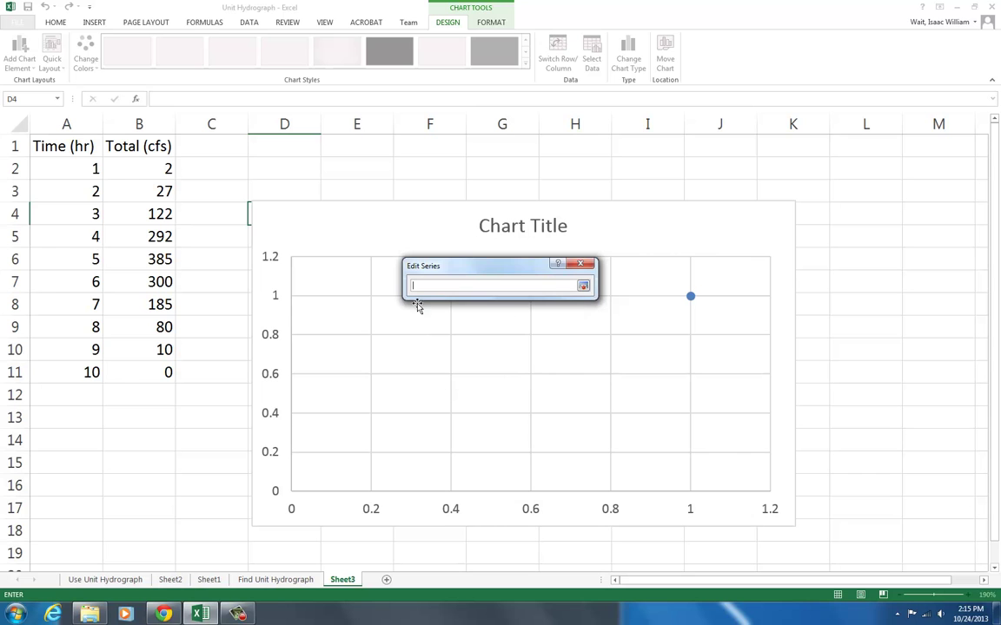
pyautogui.moveTo(83, 172); pyautogui.dragTo(91, 374)
pyautogui.click(583, 287)
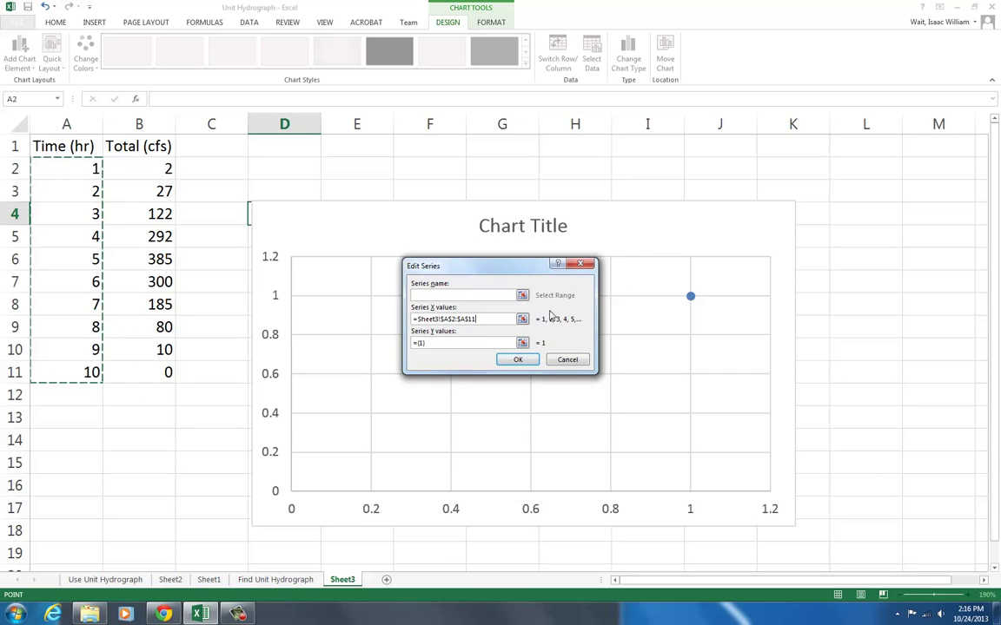
# Set the series Y values to the total flows in B2:B11 and accept the chart's data source.
pyautogui.click(523, 342)
pyautogui.moveTo(113, 175); pyautogui.dragTo(139, 373)
pyautogui.click(583, 287)
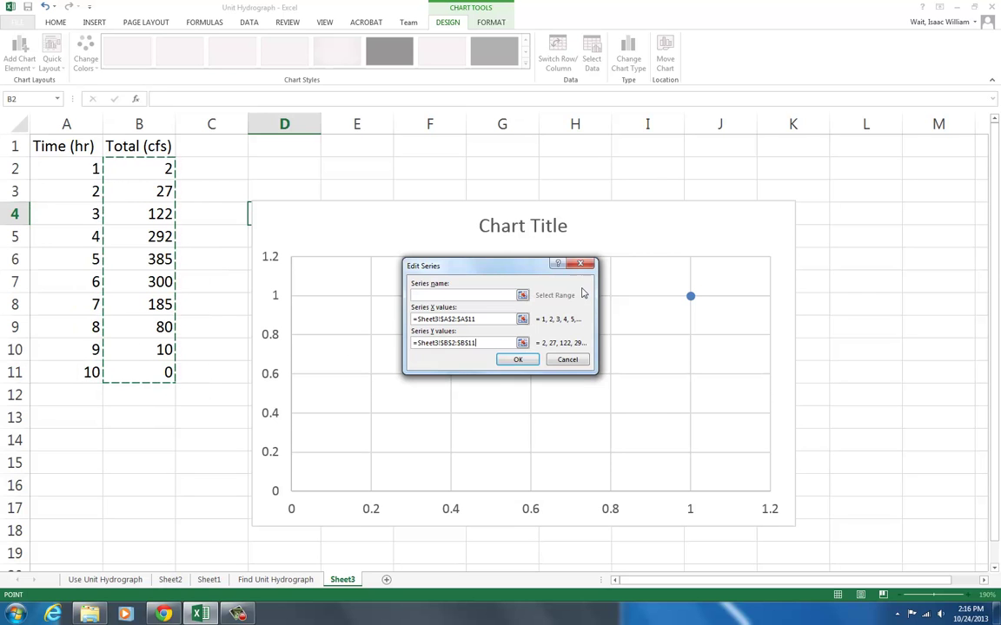
pyautogui.moveTo(524, 263); pyautogui.dragTo(827, 260)
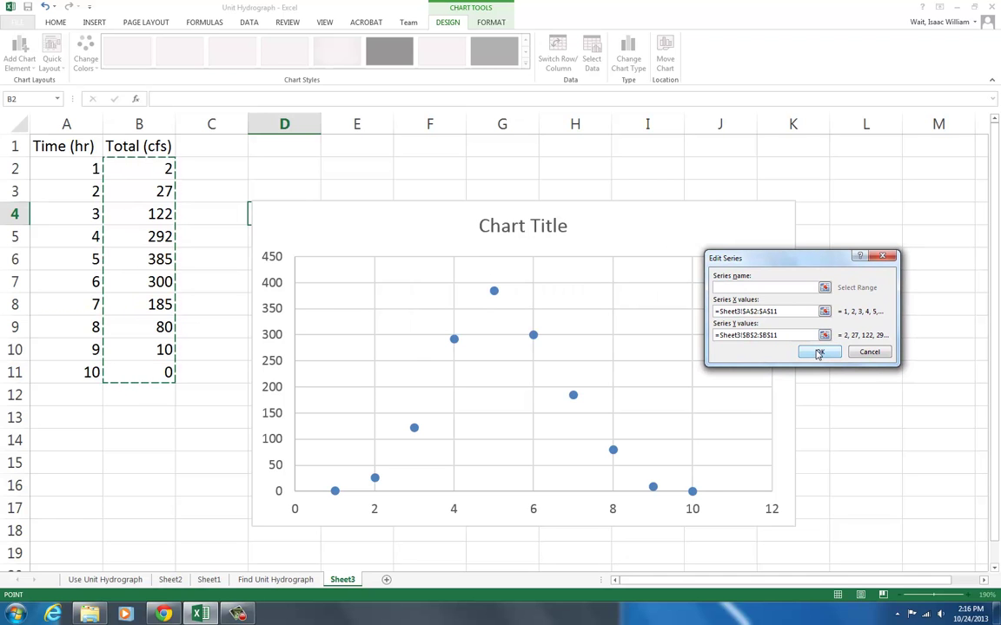
pyautogui.click(817, 353)
pyautogui.click(587, 399)
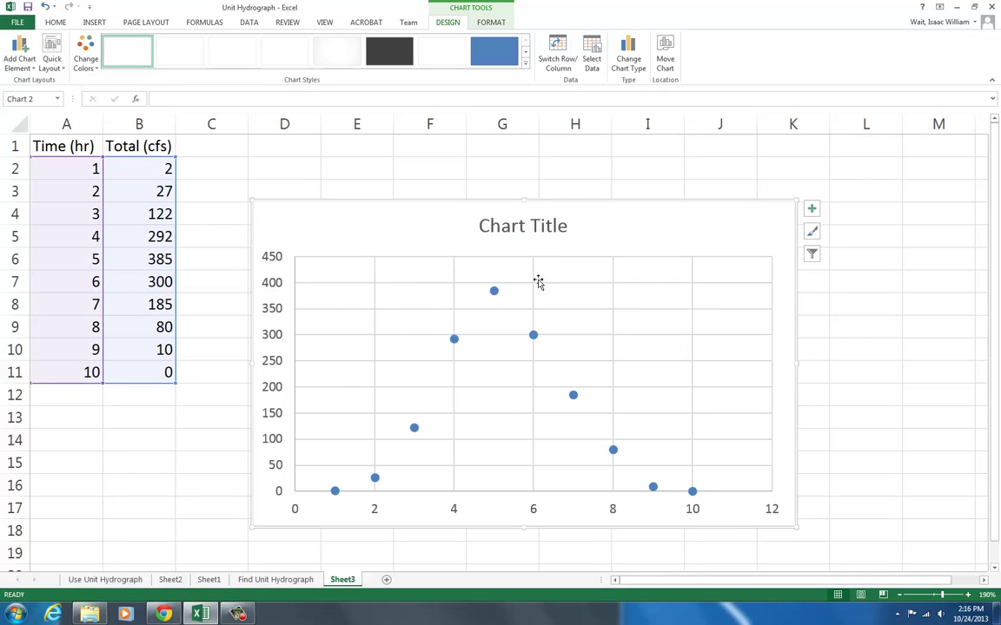
# Change the chart title to "Flow vs Time".
pyautogui.click(543, 227)
pyautogui.doubleClick(545, 227)
pyautogui.tripleClick(544, 226)
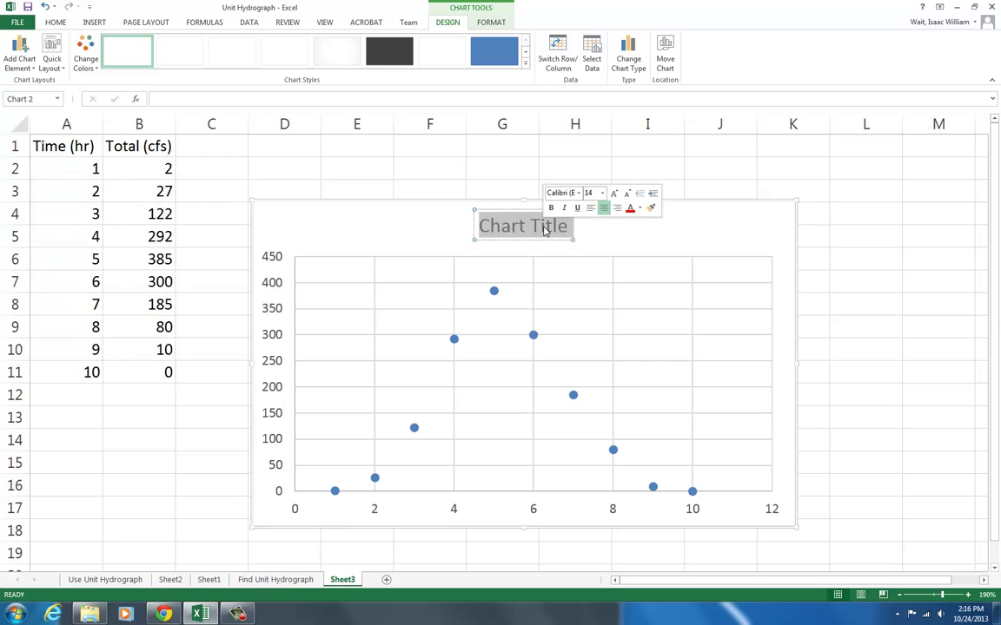
pyautogui.write('Flow vs Time')
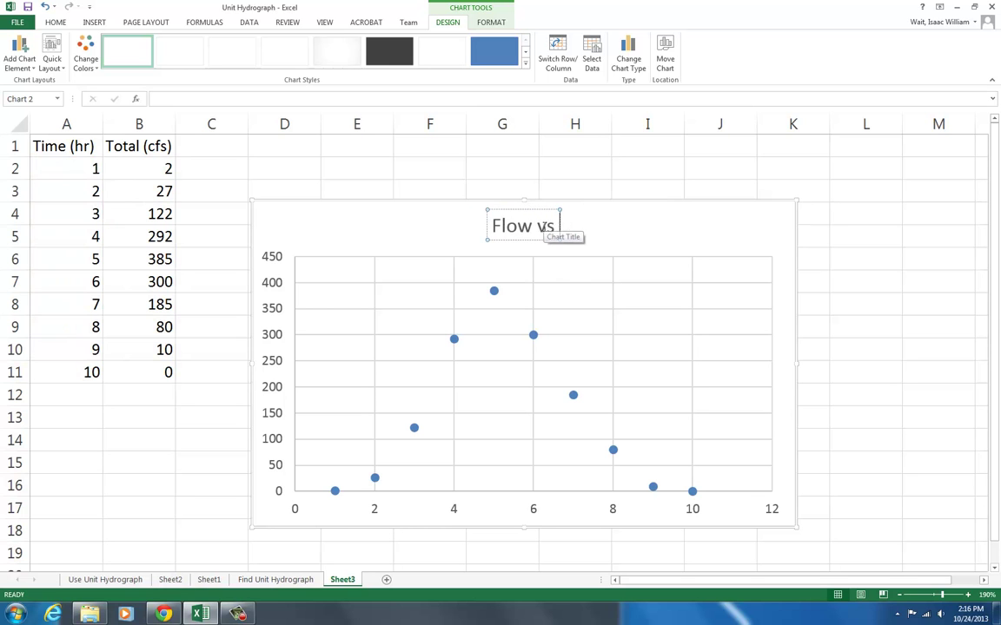
pyautogui.click(829, 299)
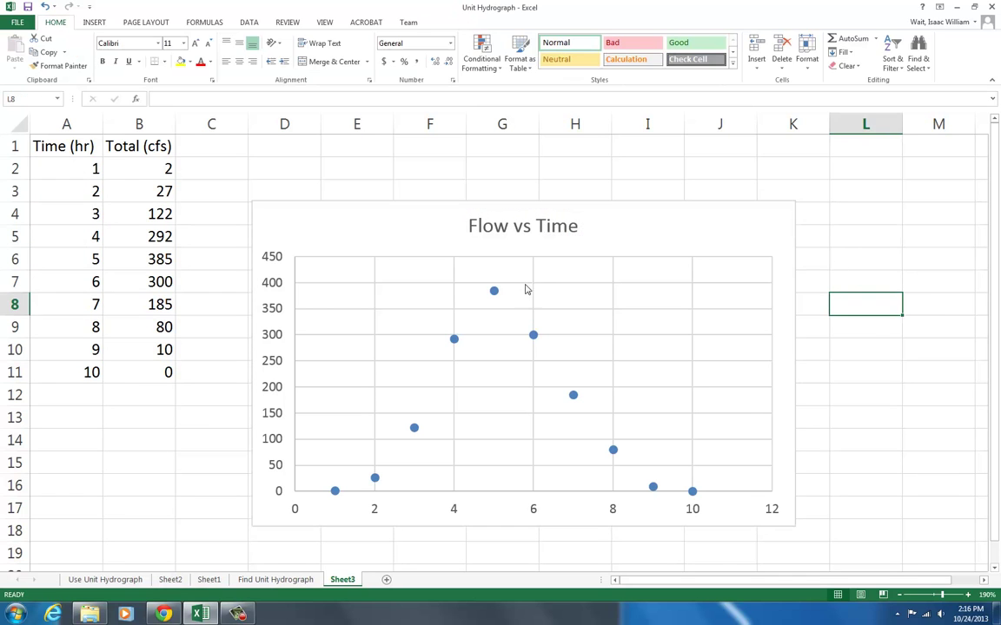
pyautogui.click(516, 321)
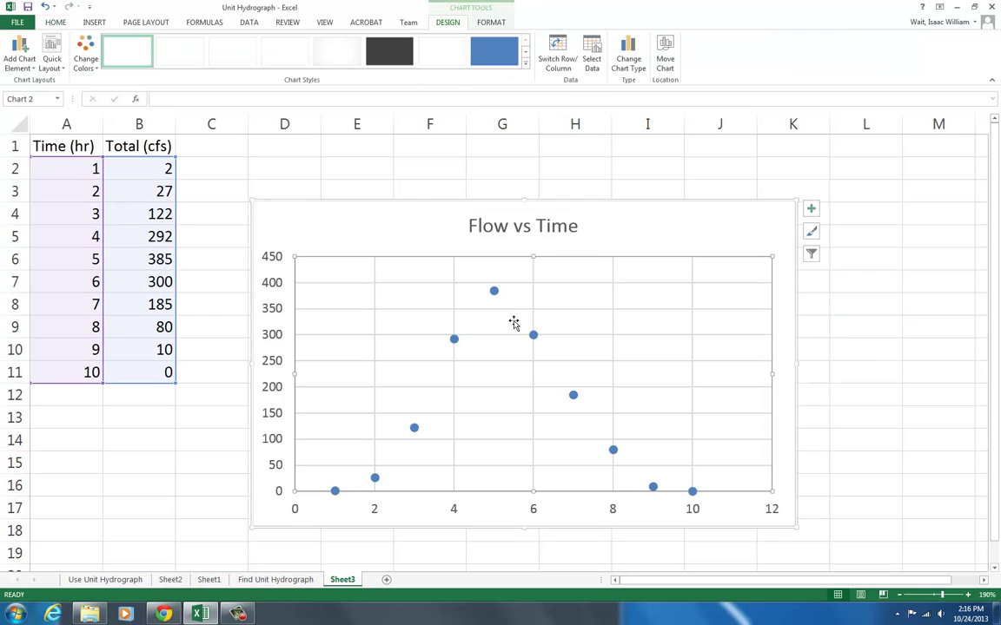
pyautogui.click(492, 24)
pyautogui.click(448, 24)
pyautogui.click(71, 23)
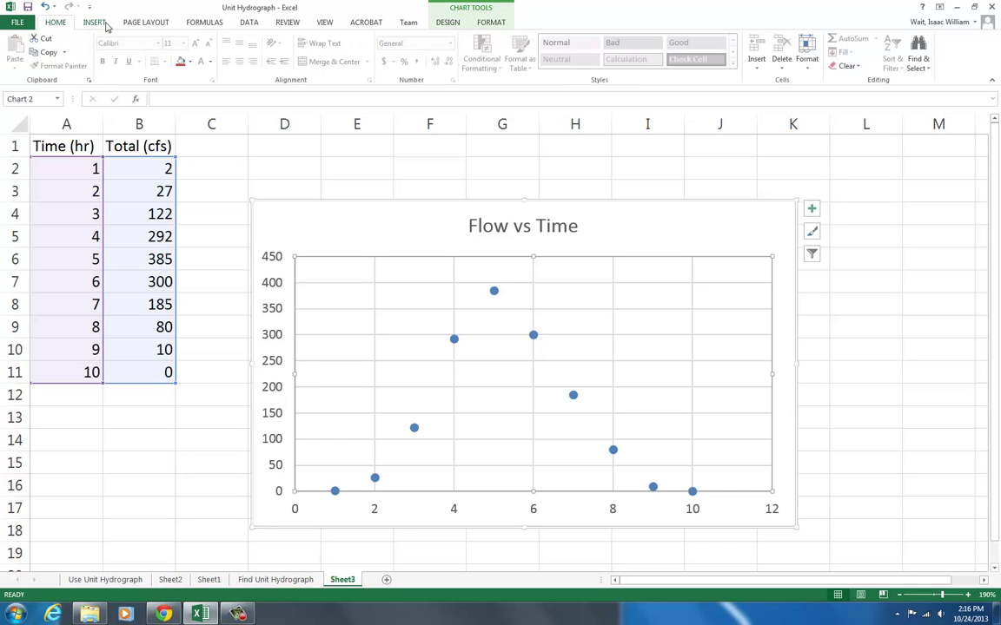
pyautogui.click(441, 26)
pyautogui.click(92, 25)
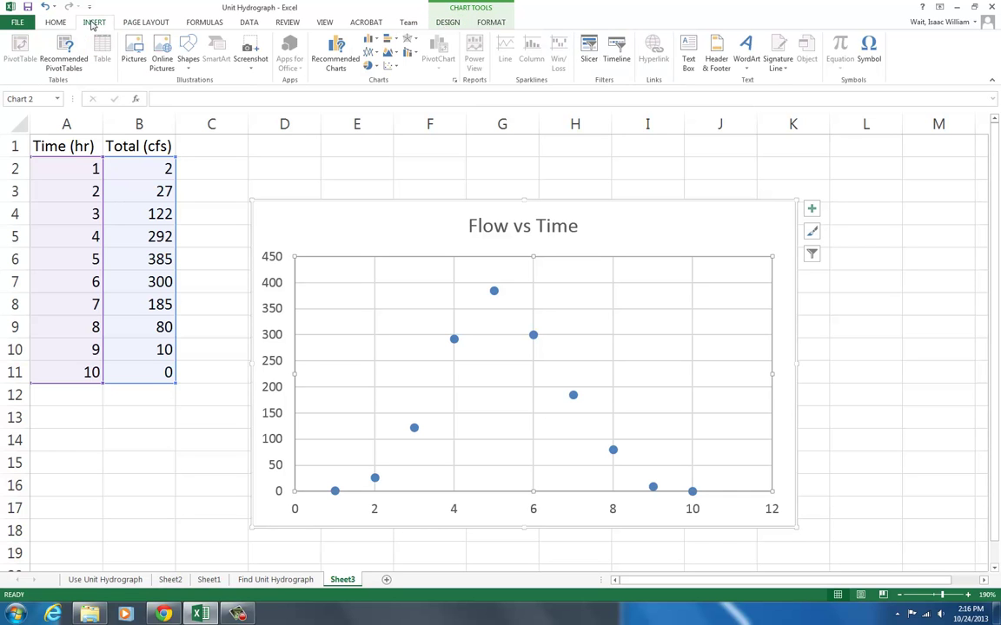
pyautogui.click(446, 24)
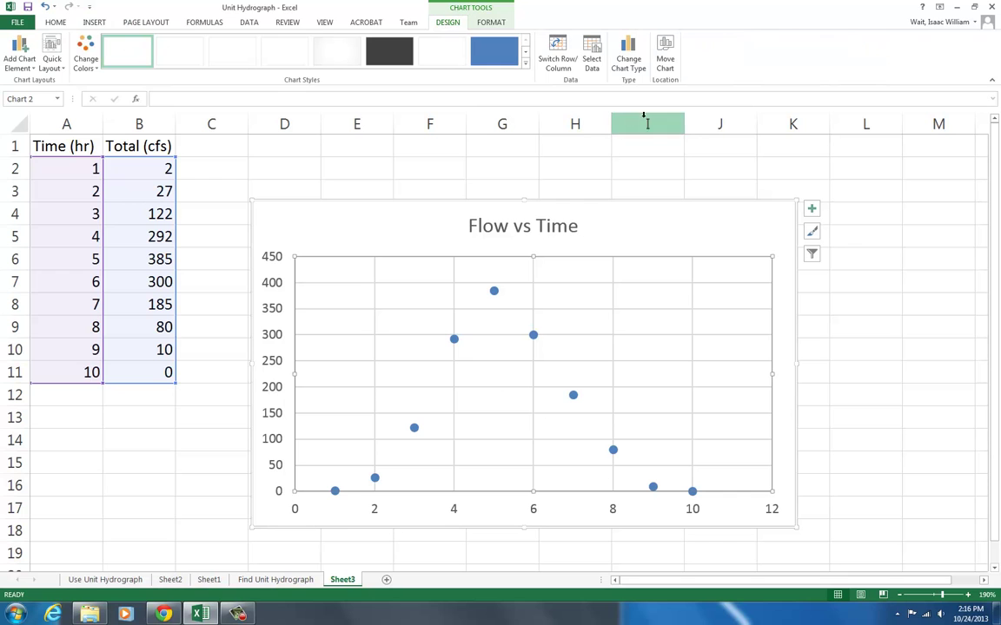
pyautogui.click(571, 519)
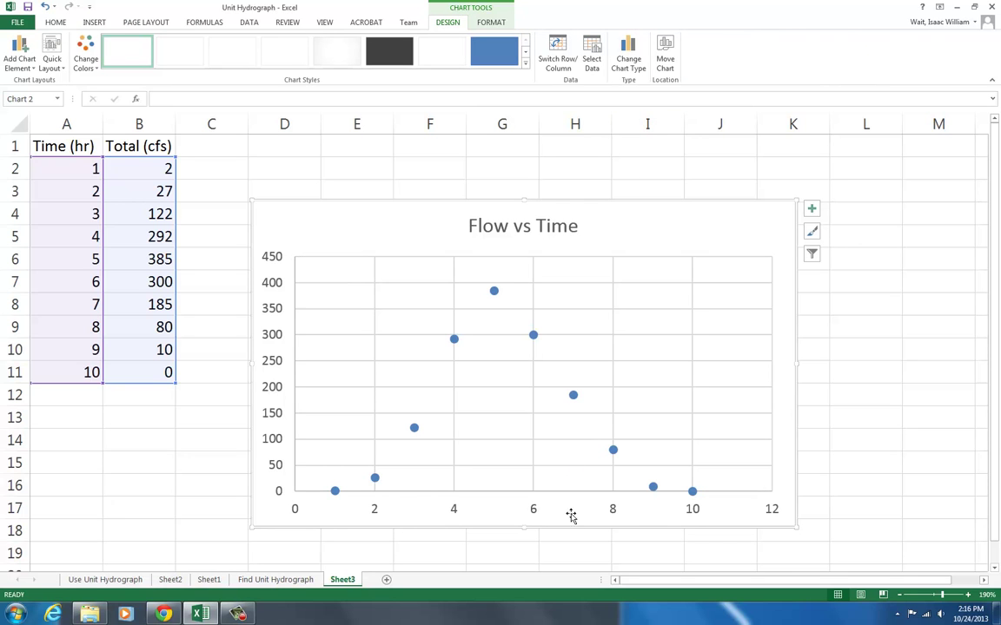
pyautogui.click(569, 449)
pyautogui.click(577, 516)
pyautogui.doubleClick(576, 516)
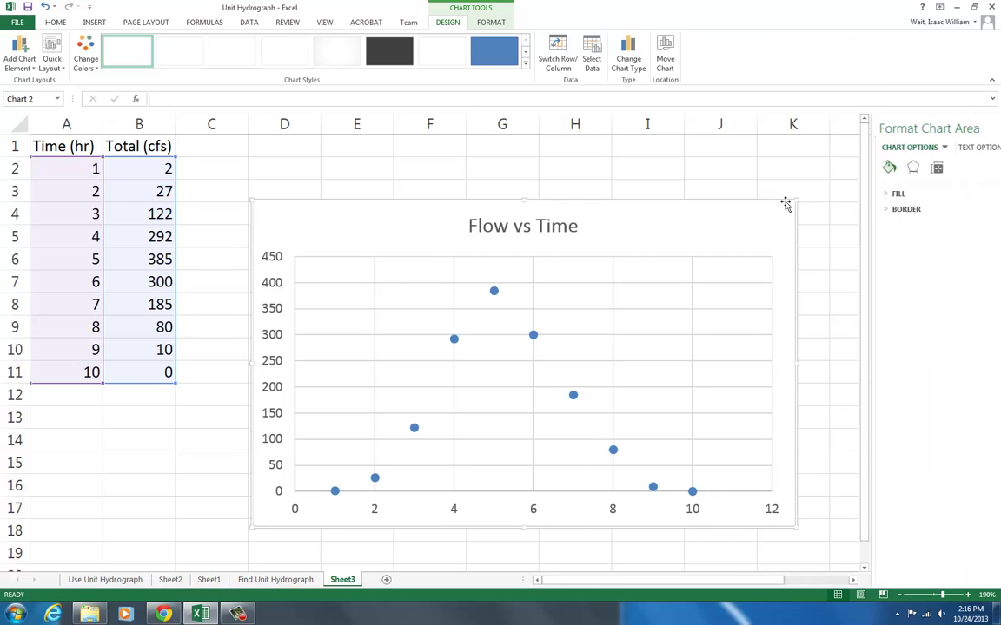
pyautogui.click(664, 336)
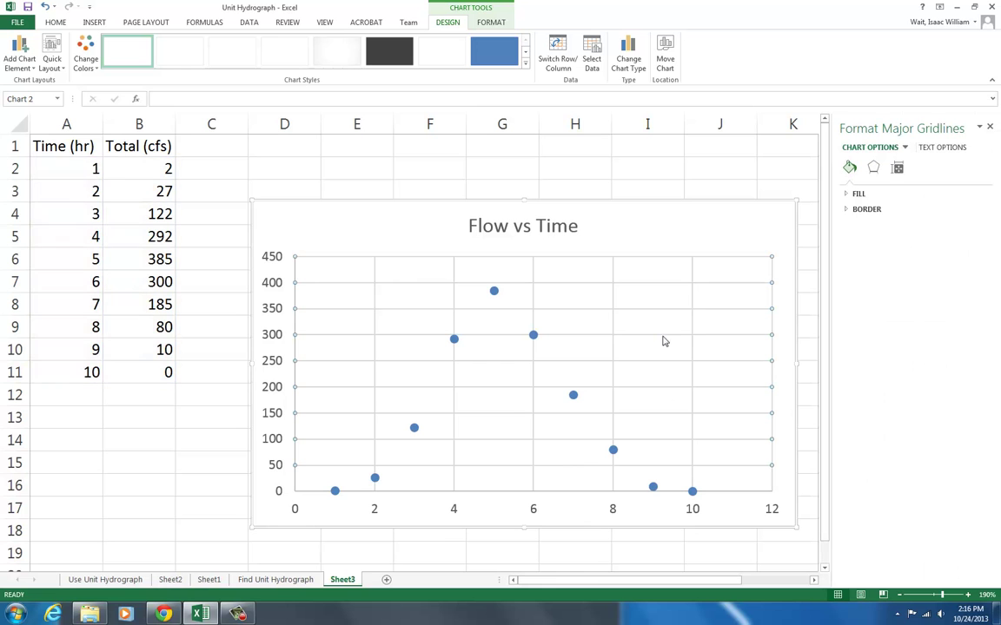
pyautogui.click(990, 127)
pyautogui.click(856, 306)
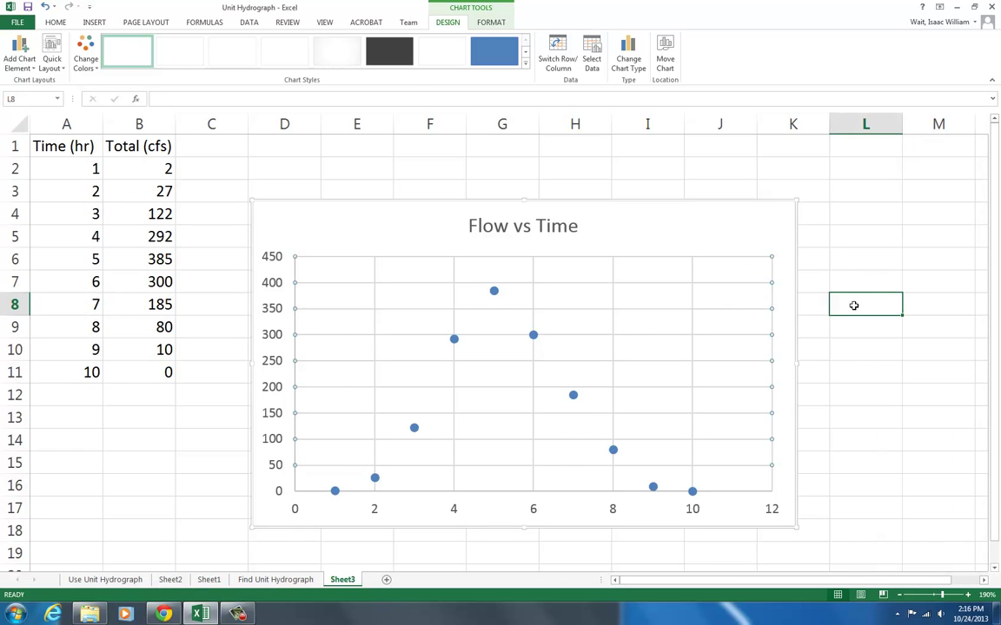
# Add axis titles to the Flow vs Time chart.
pyautogui.click(637, 230)
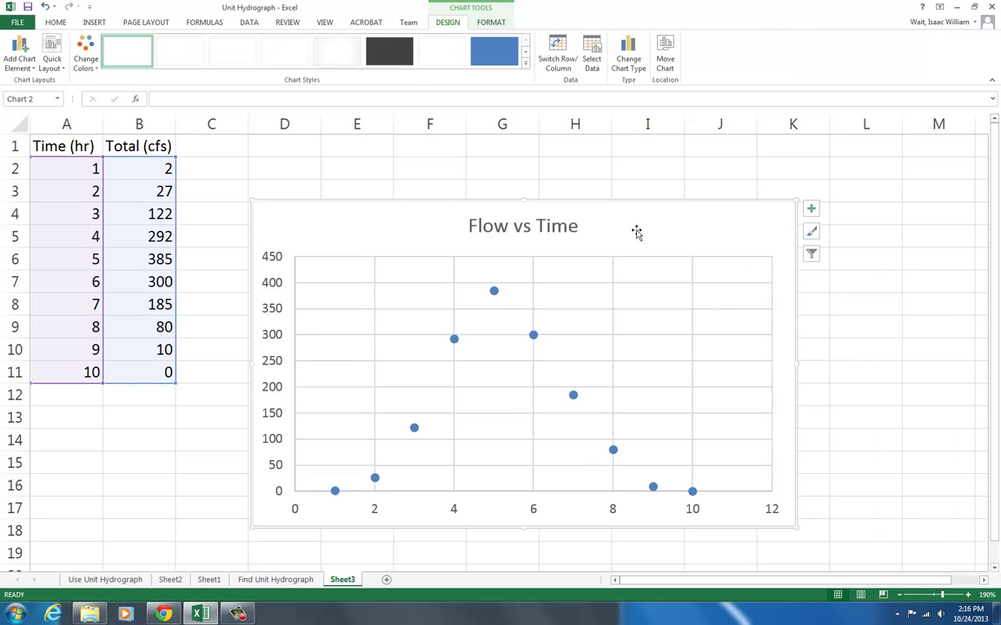
pyautogui.click(810, 212)
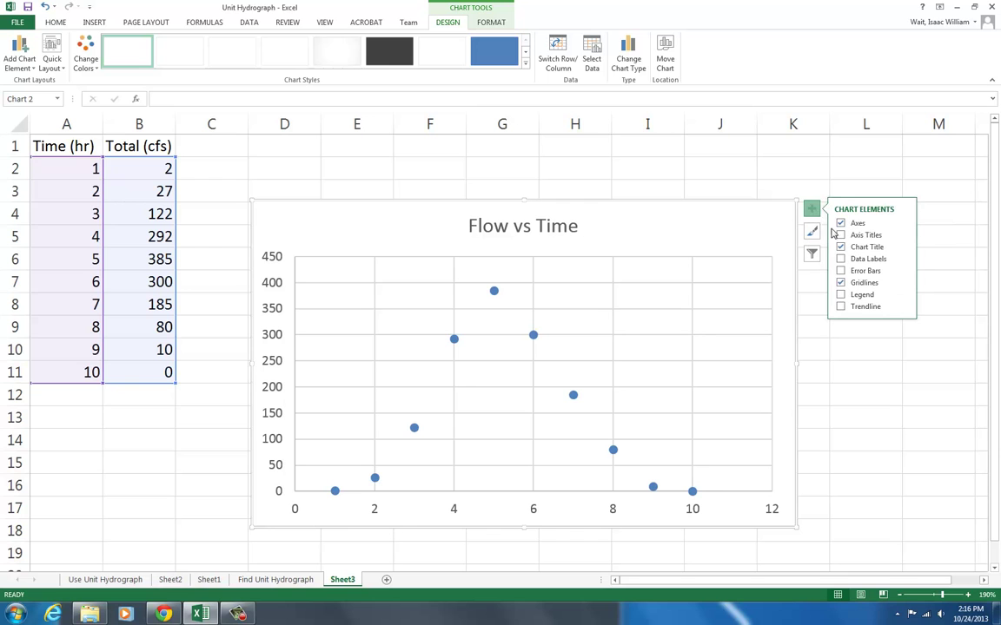
pyautogui.click(840, 235)
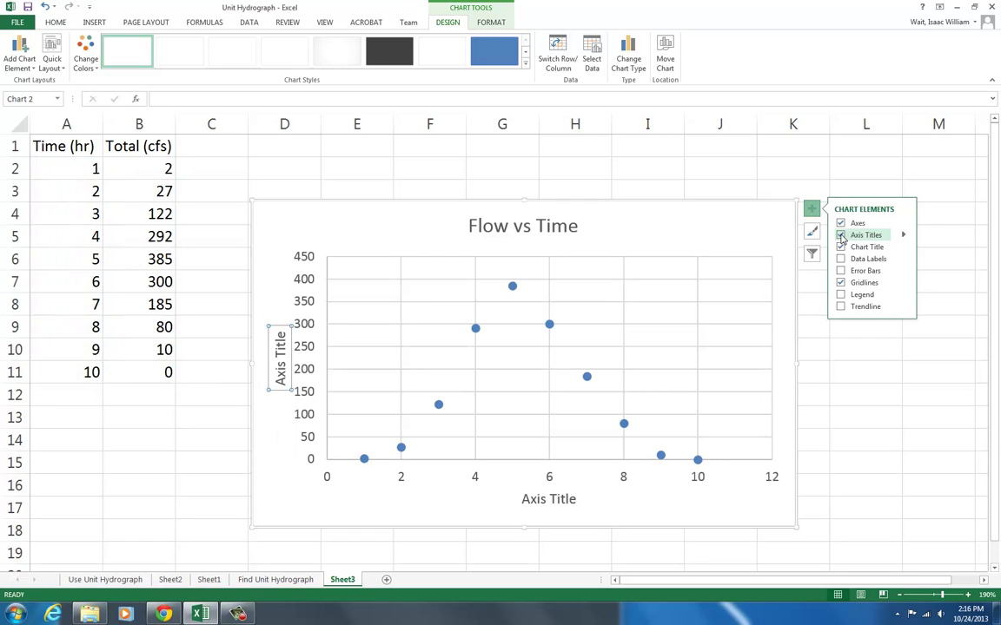
# Change the vertical axis title of the chart to "Flow (cfs)".
pyautogui.tripleClick(280, 376)
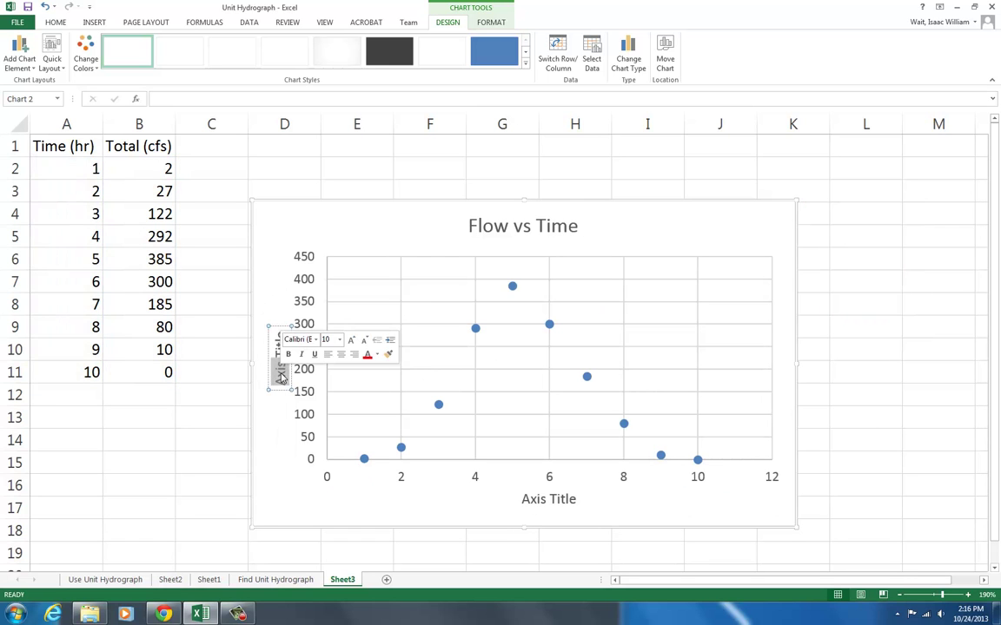
pyautogui.press('Delete')
pyautogui.write('F')
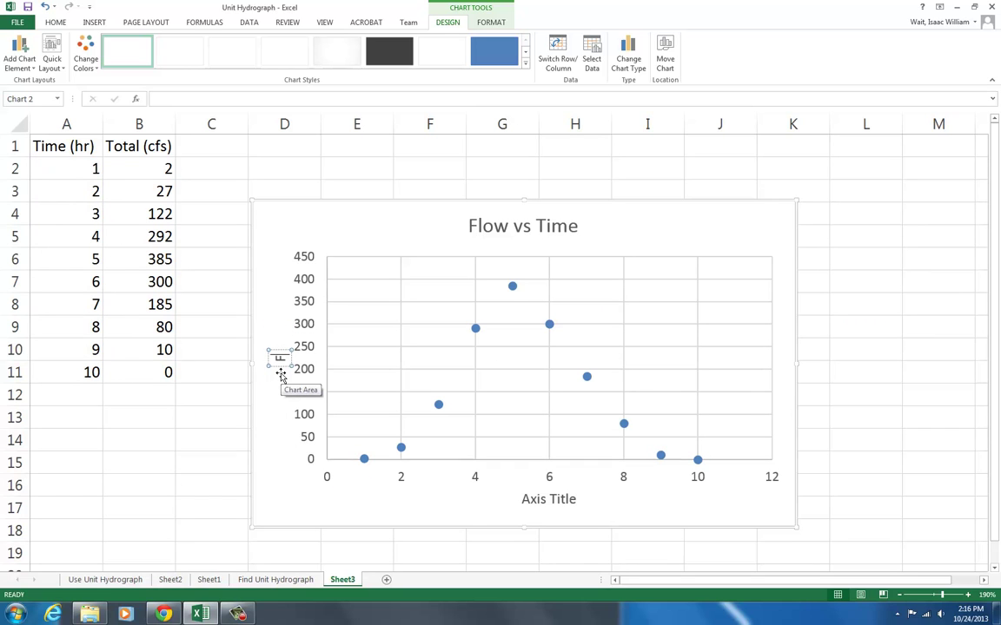
pyautogui.write('low (')
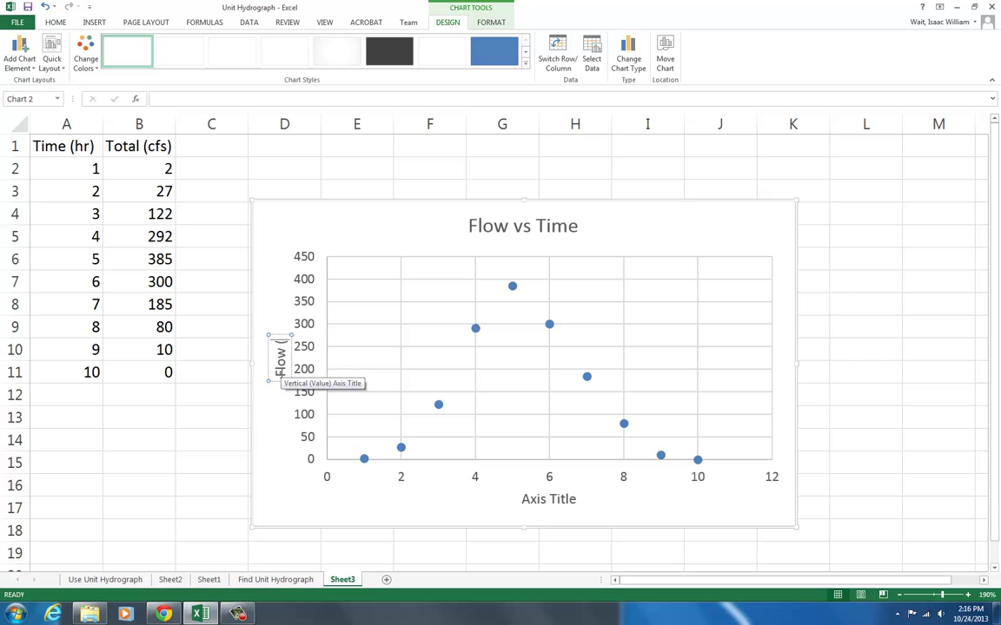
pyautogui.write('cfs)')
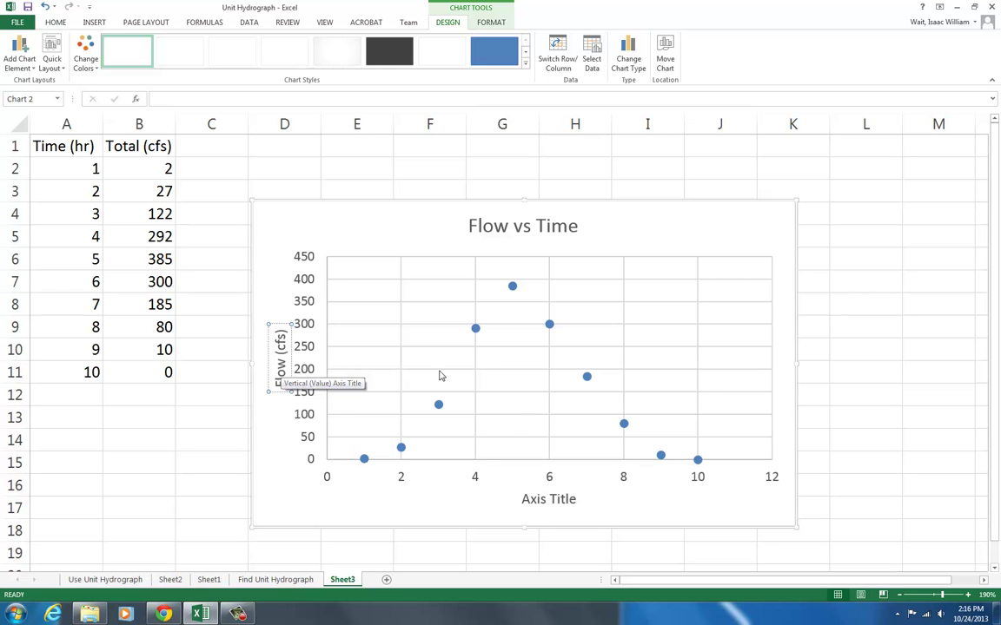
# Change the horizontal axis title of the chart to "Time (hr)" and deselect the chart.
pyautogui.doubleClick(544, 500)
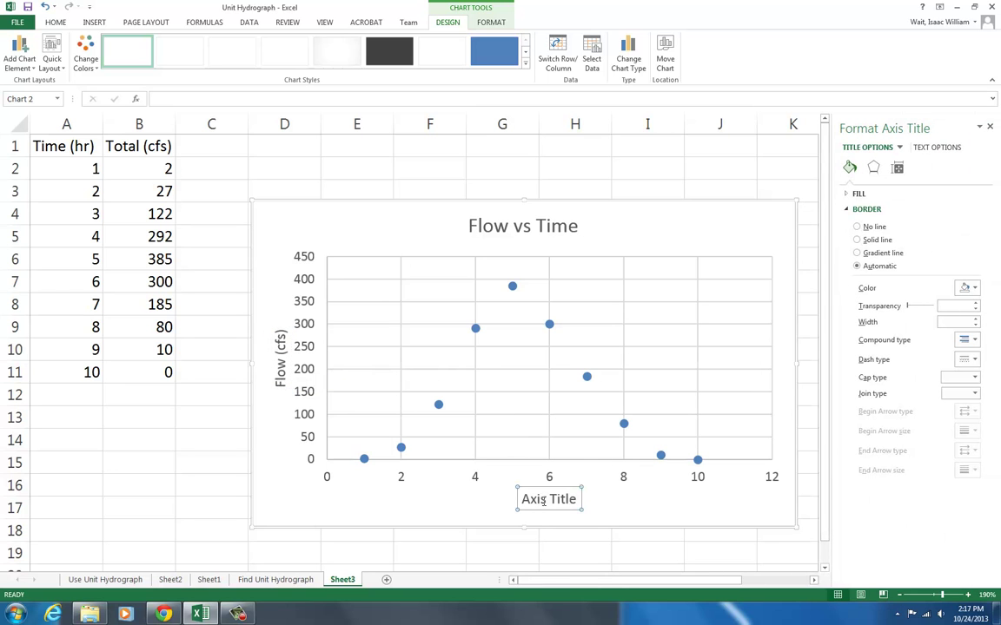
pyautogui.tripleClick(543, 501)
pyautogui.write('Time')
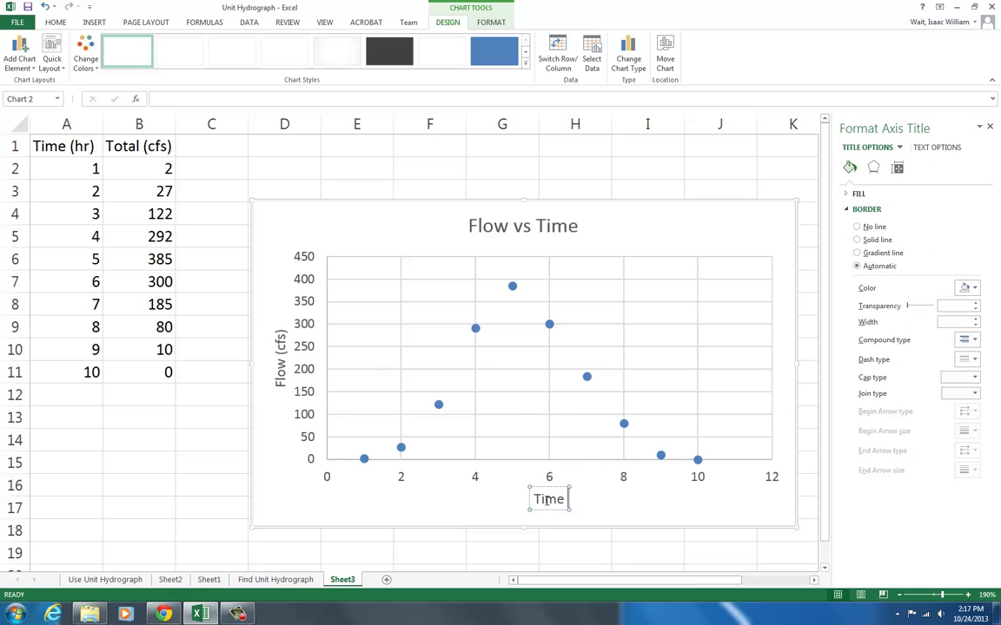
pyautogui.write(' (hr)')
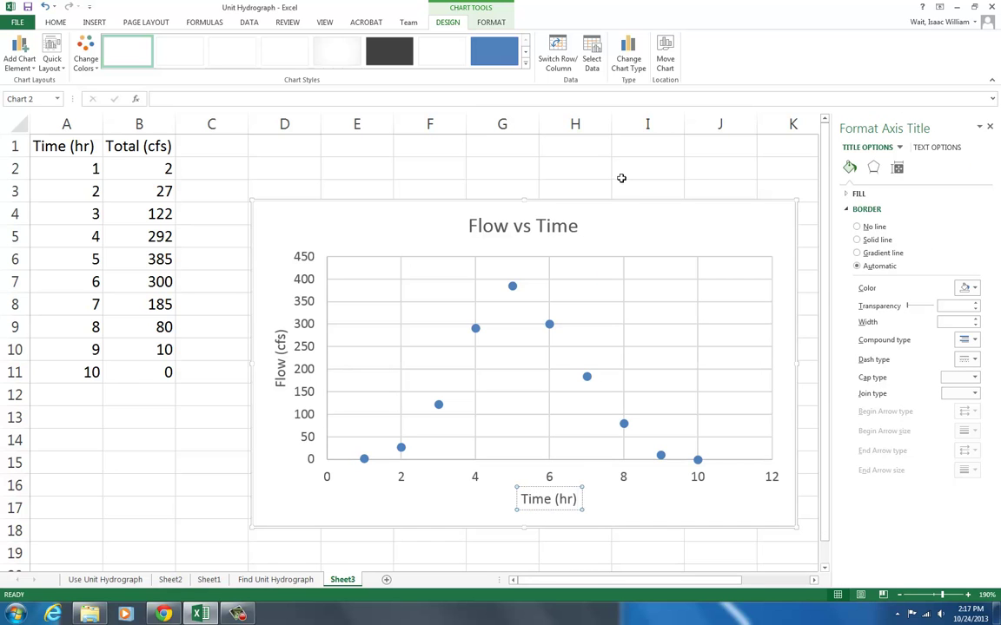
pyautogui.click(621, 179)
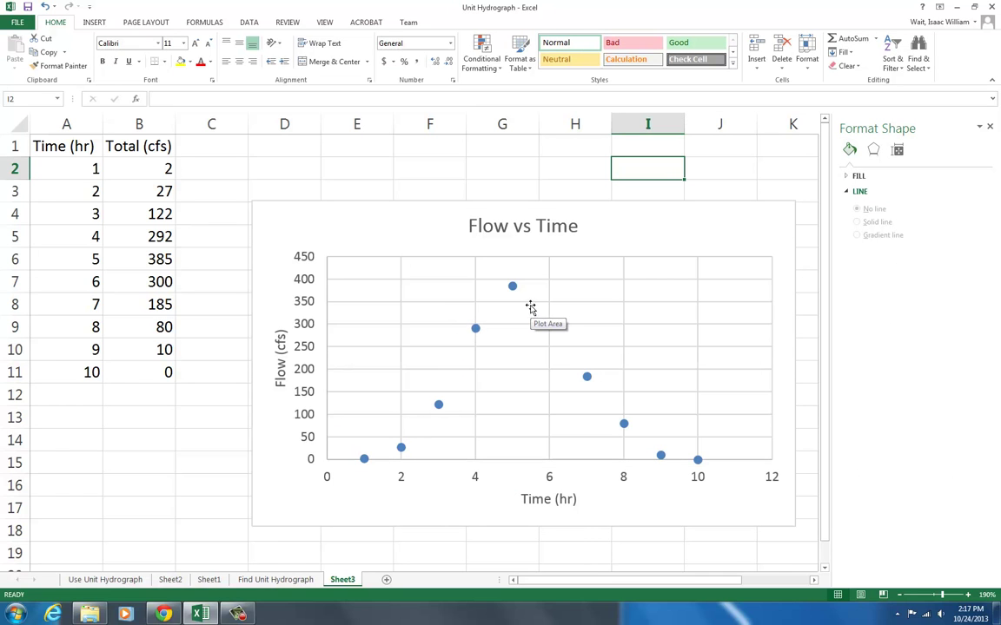
pyautogui.rightClick(572, 341)
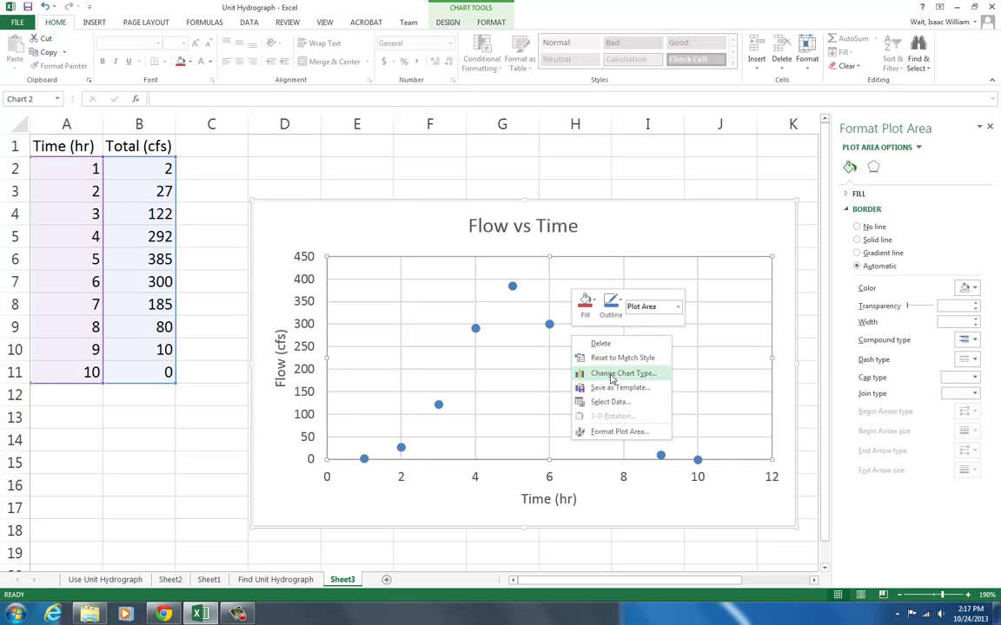
pyautogui.click(585, 156)
pyautogui.click(585, 163)
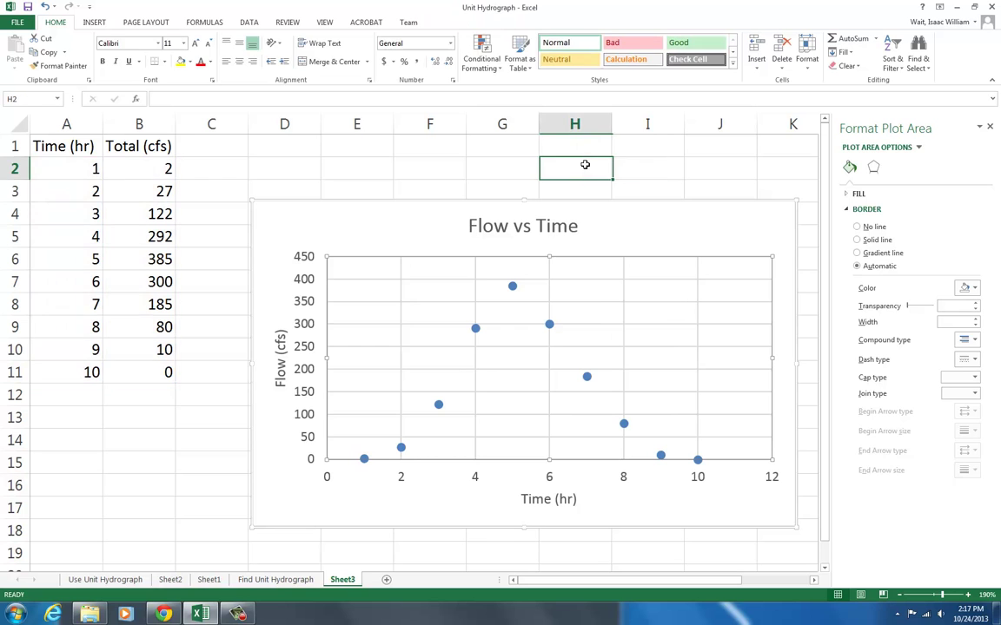
# Change the chart type to Scatter with Smooth Lines and Markers.
pyautogui.rightClick(599, 336)
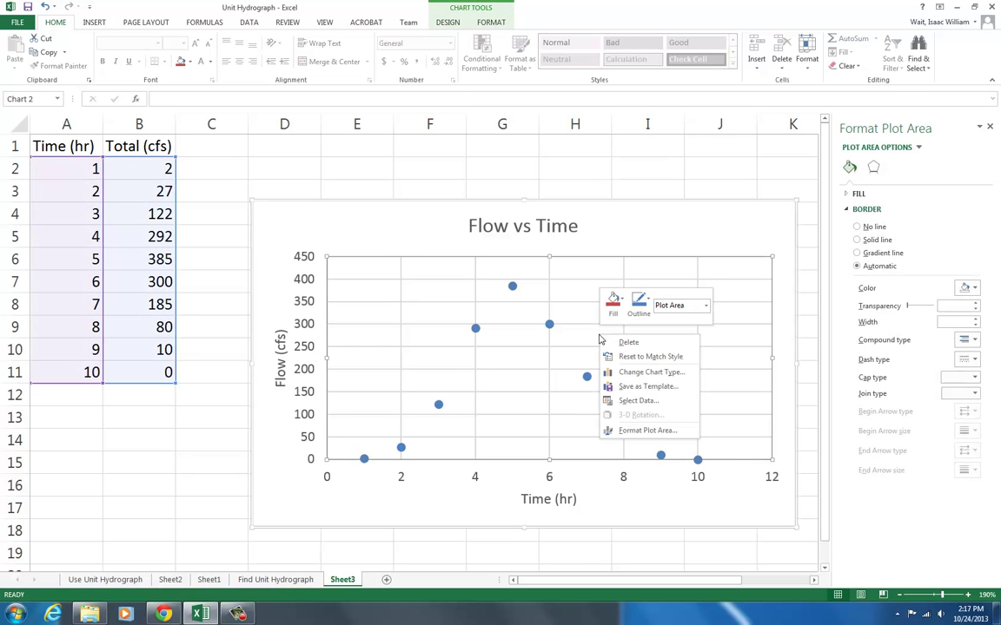
pyautogui.click(627, 373)
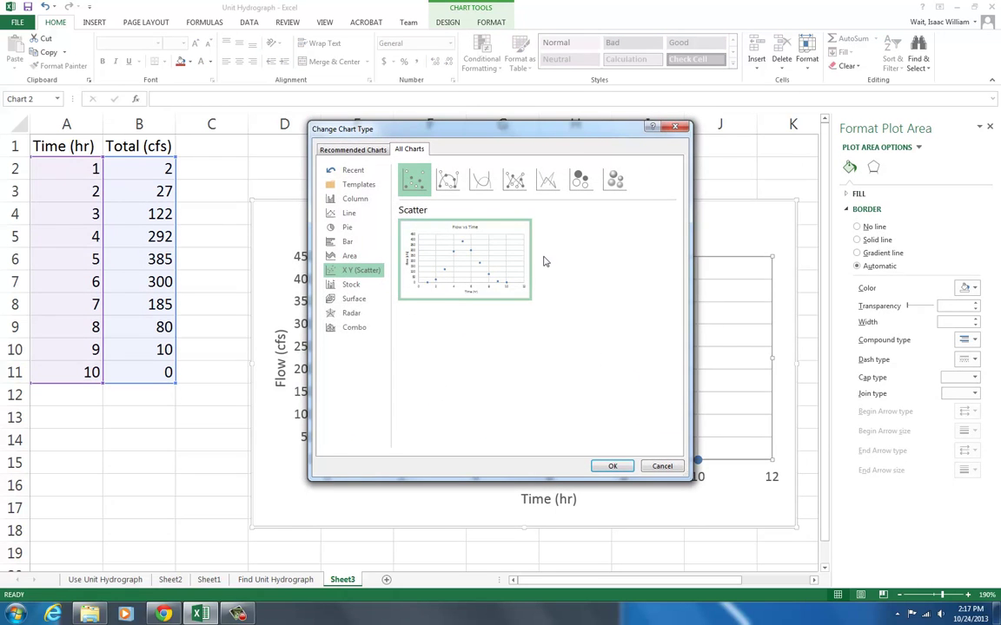
pyautogui.moveTo(453, 129); pyautogui.dragTo(798, 268)
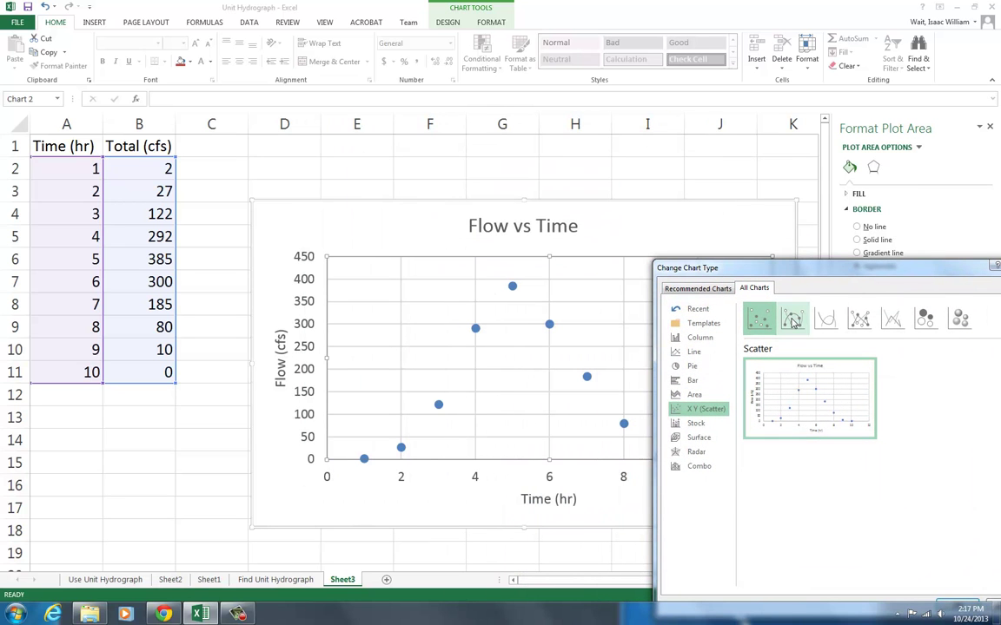
pyautogui.click(793, 322)
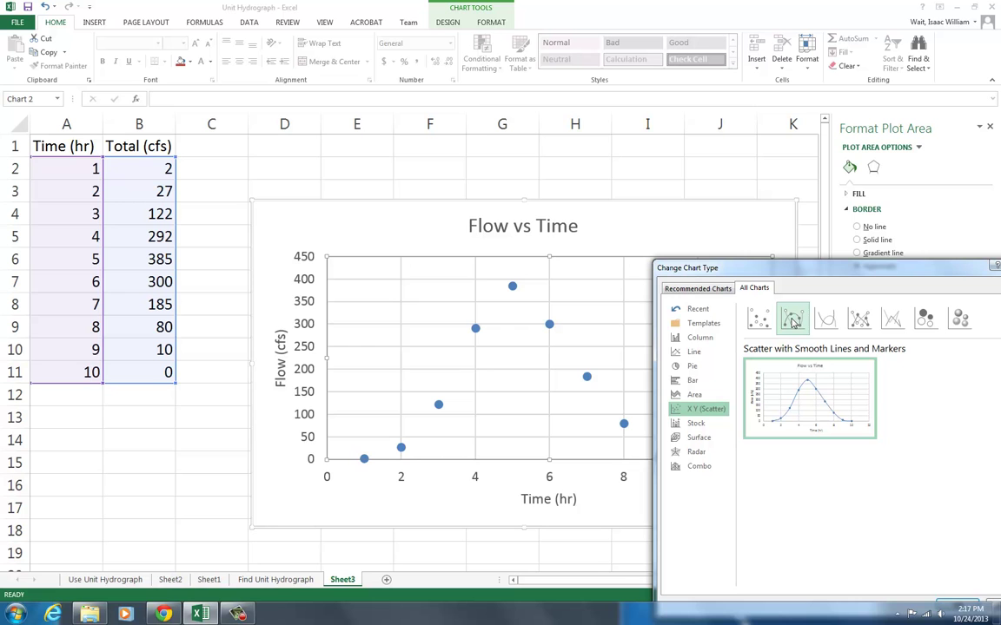
pyautogui.moveTo(806, 266); pyautogui.dragTo(700, 134)
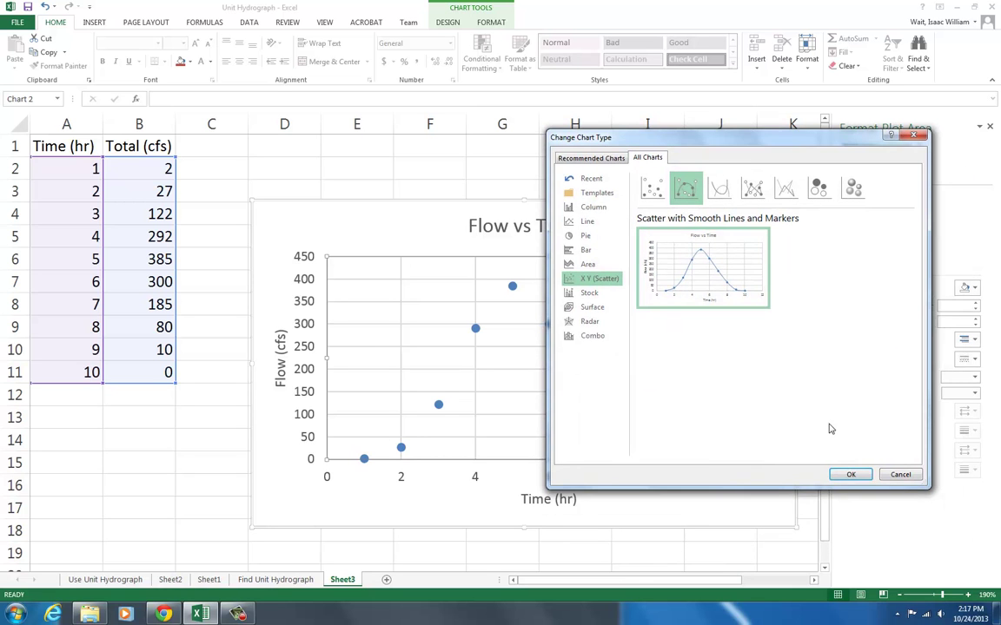
pyautogui.click(851, 473)
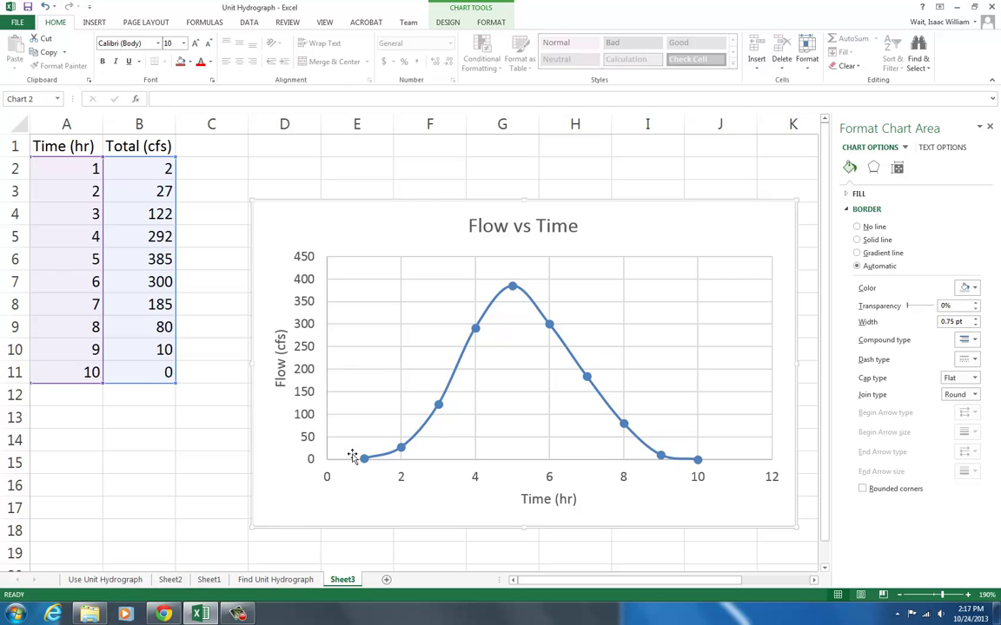
# Change the chart type to Scatter with Straight Lines and Markers.
pyautogui.moveTo(498, 299)
pyautogui.click(446, 23)
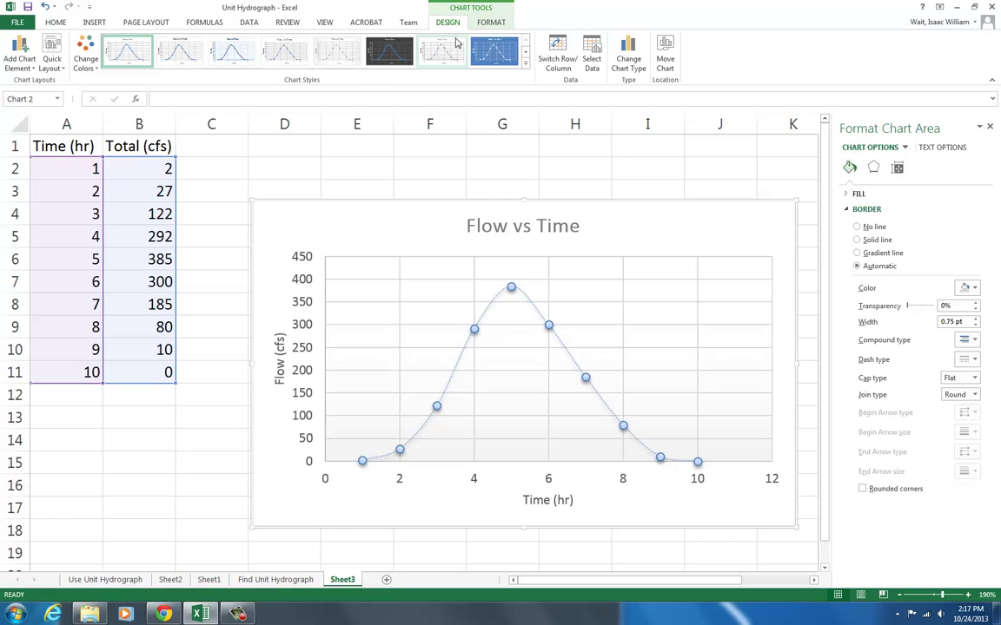
pyautogui.rightClick(637, 324)
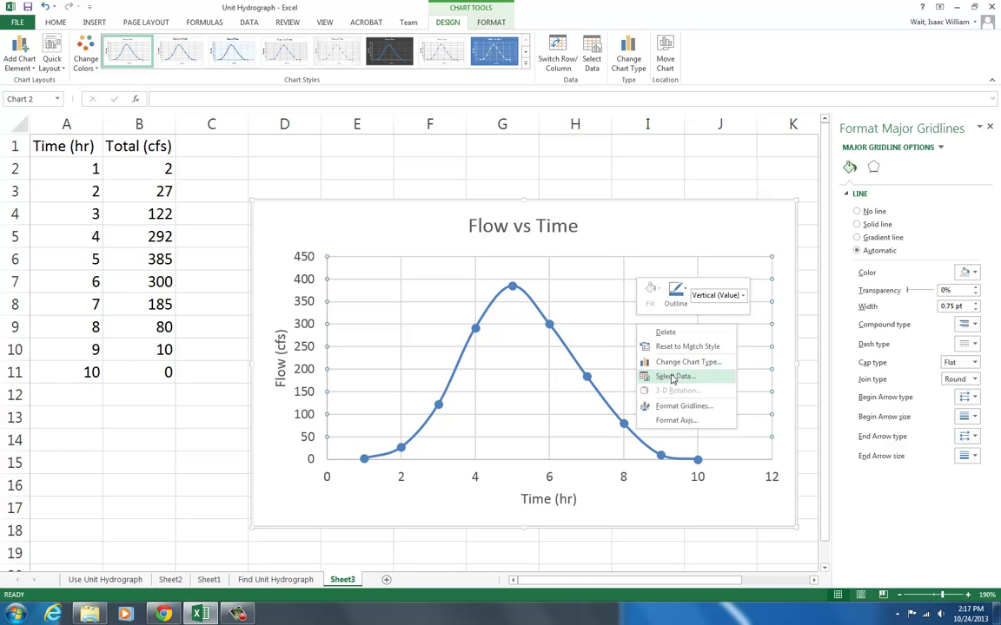
pyautogui.click(680, 362)
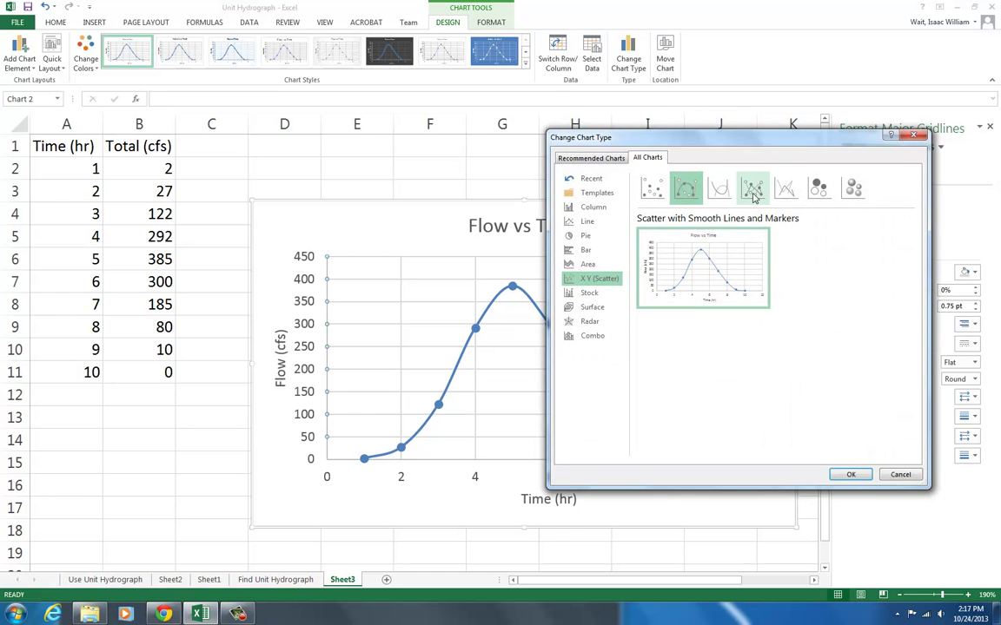
pyautogui.click(753, 193)
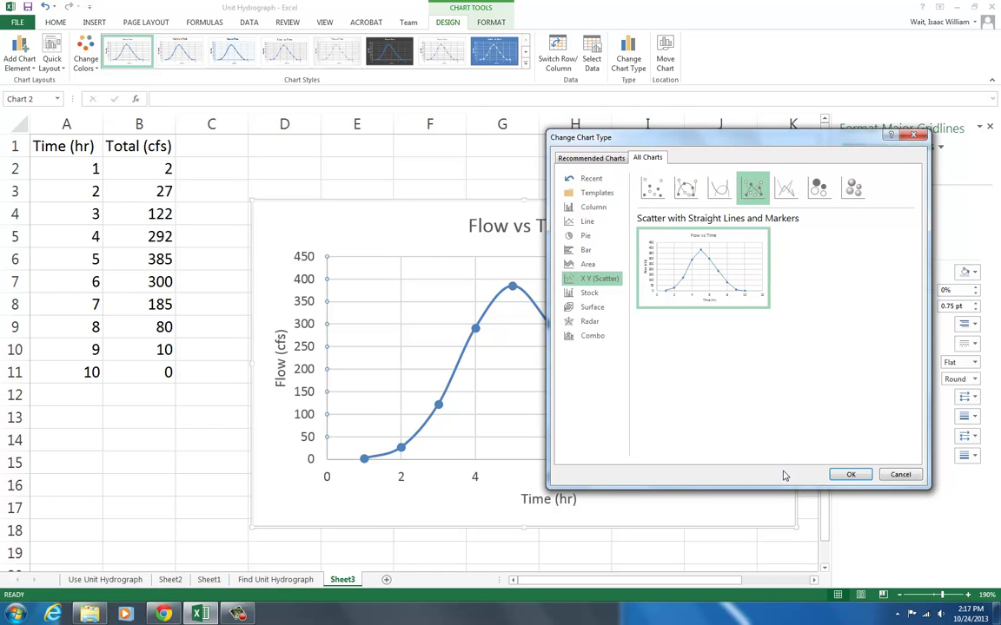
pyautogui.click(850, 474)
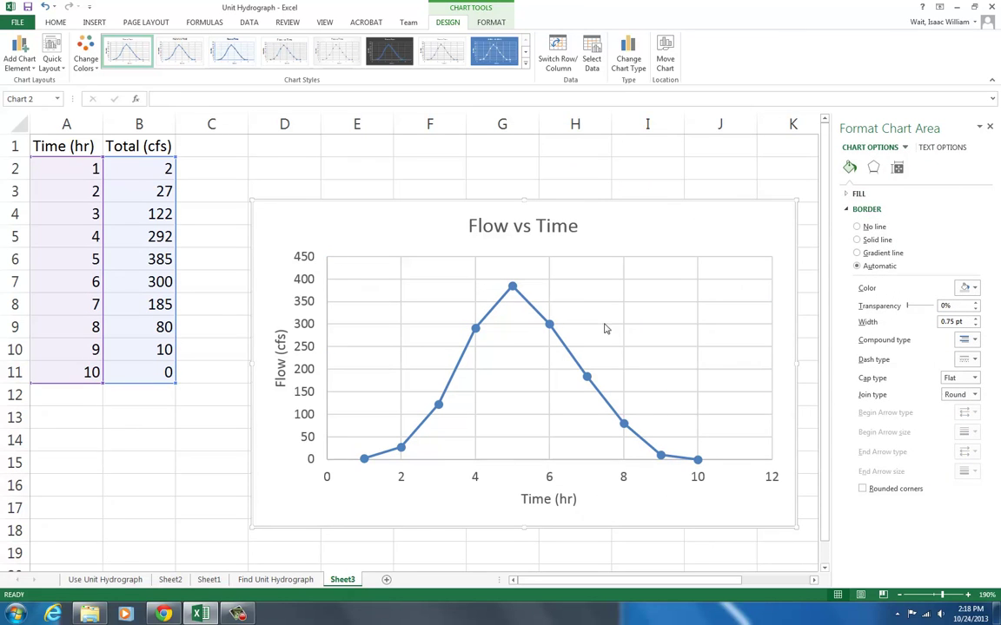
# Open the format options of the vertical flow axis and expand its number format settings.
pyautogui.click(304, 372)
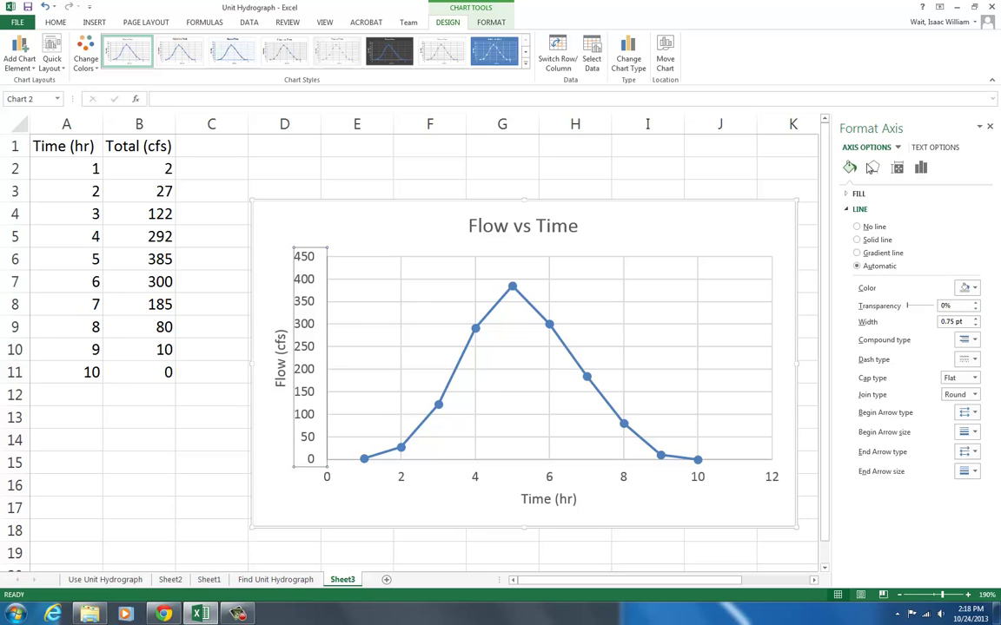
pyautogui.rightClick(305, 348)
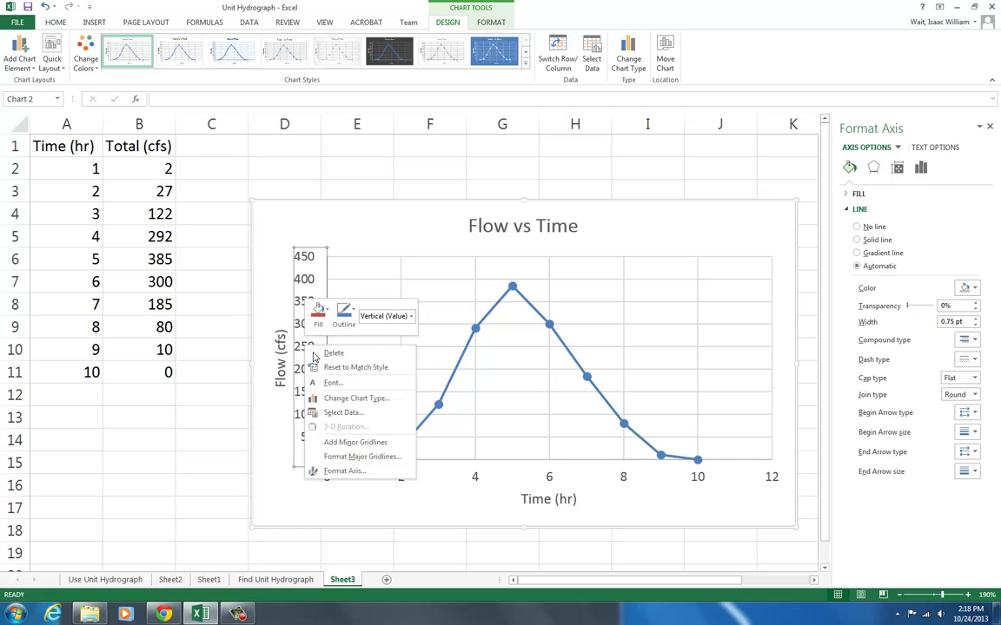
pyautogui.click(334, 471)
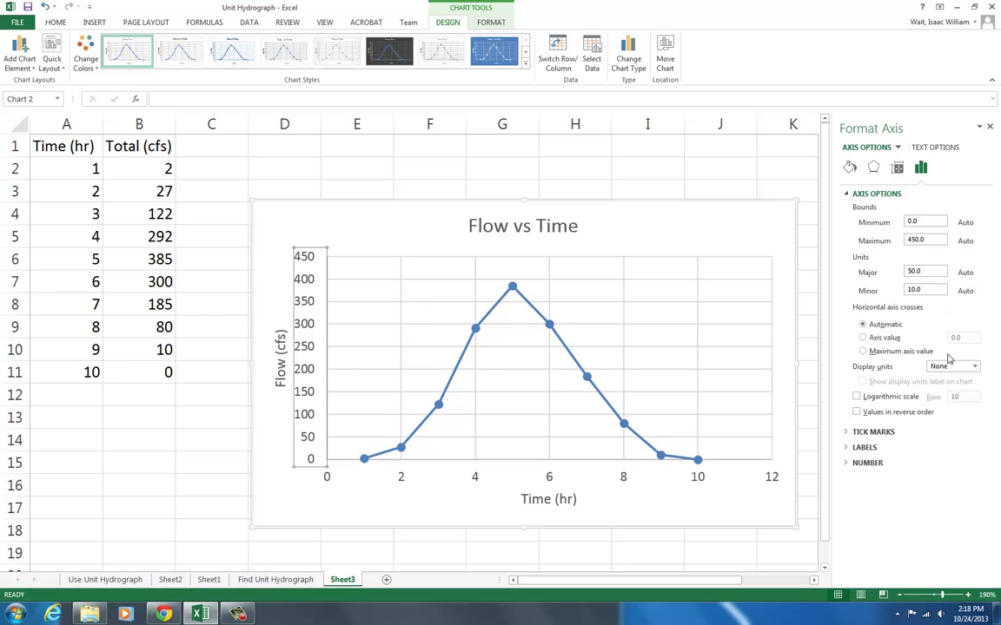
pyautogui.click(848, 464)
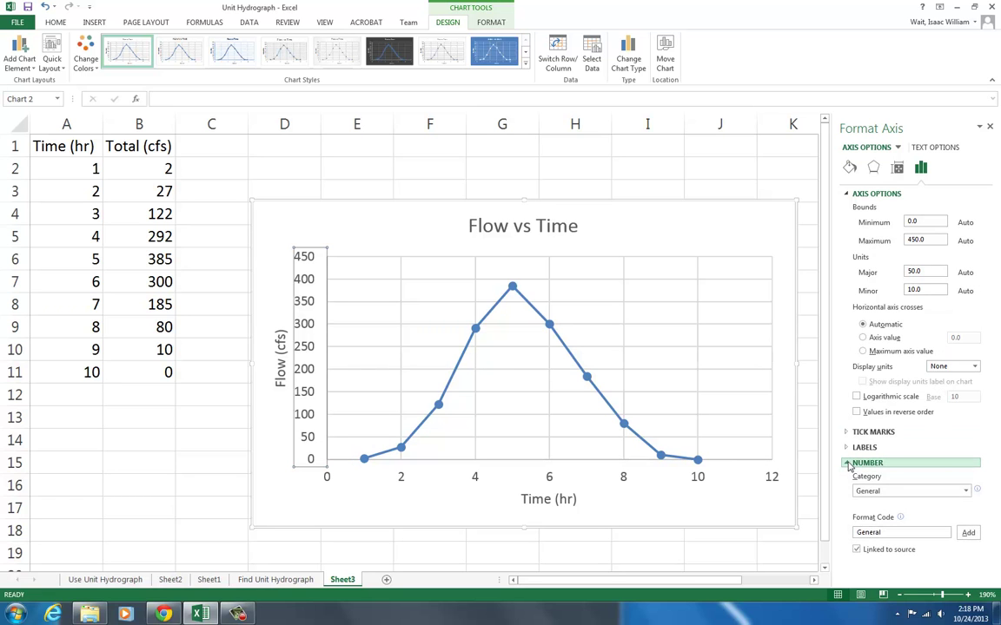
pyautogui.click(56, 24)
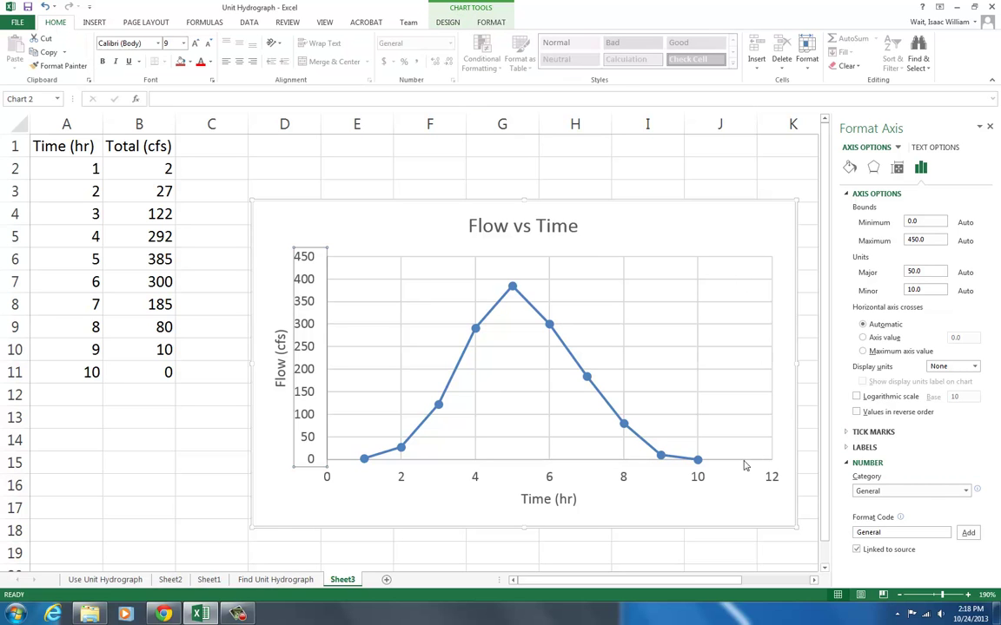
pyautogui.press('F9')
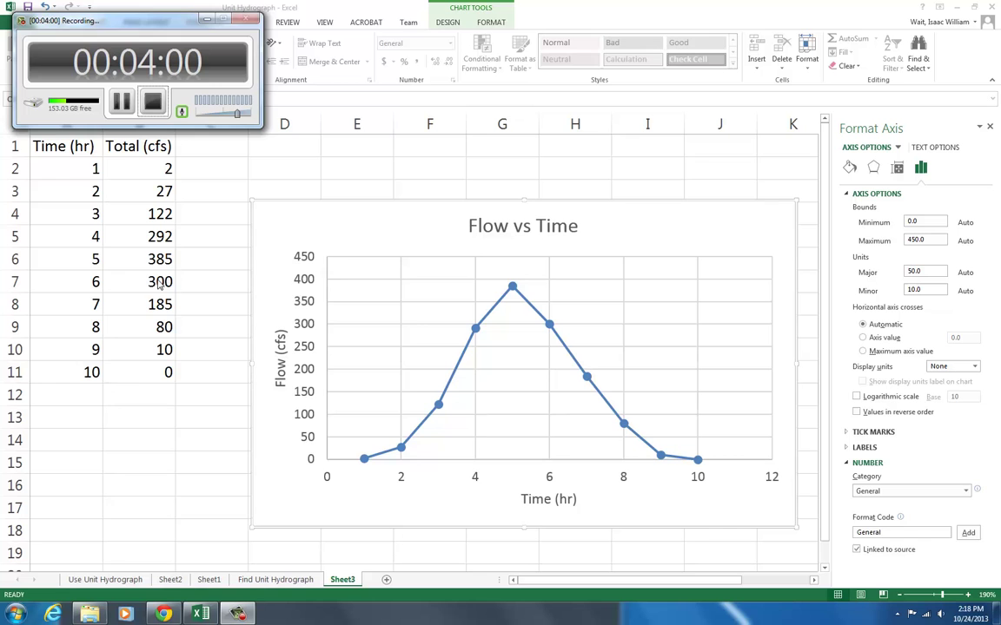
pyautogui.press('F9')
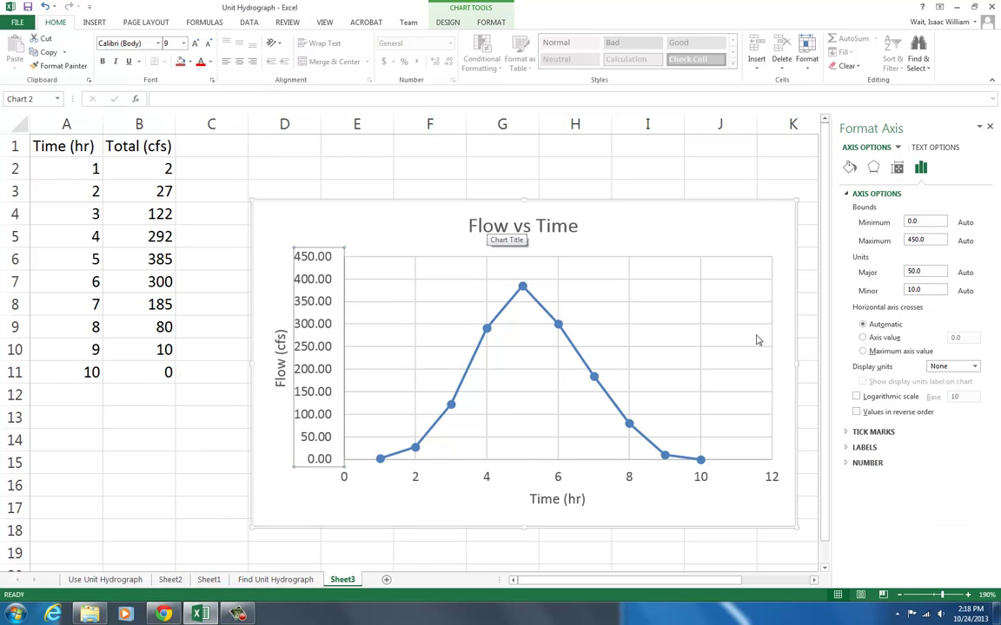
# Set the number format category of the vertical axis labels to General.
pyautogui.click(848, 465)
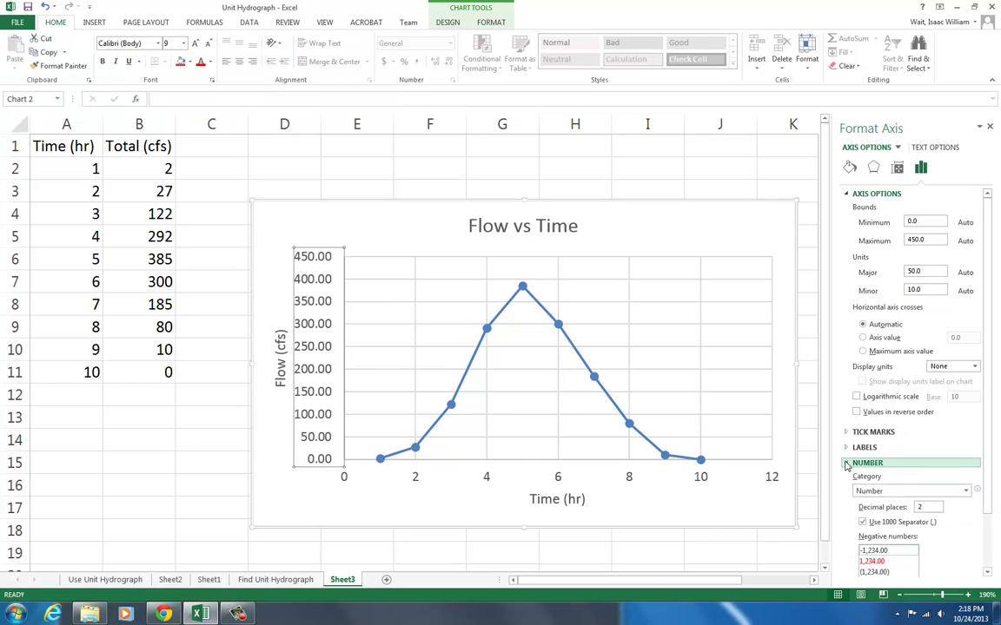
pyautogui.click(968, 492)
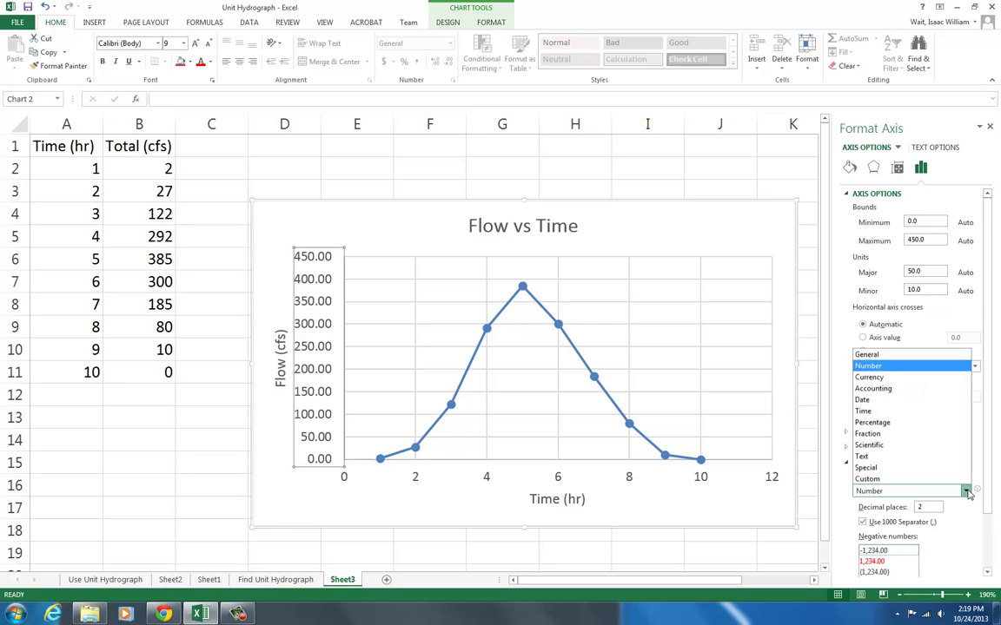
pyautogui.click(899, 368)
pyautogui.click(967, 491)
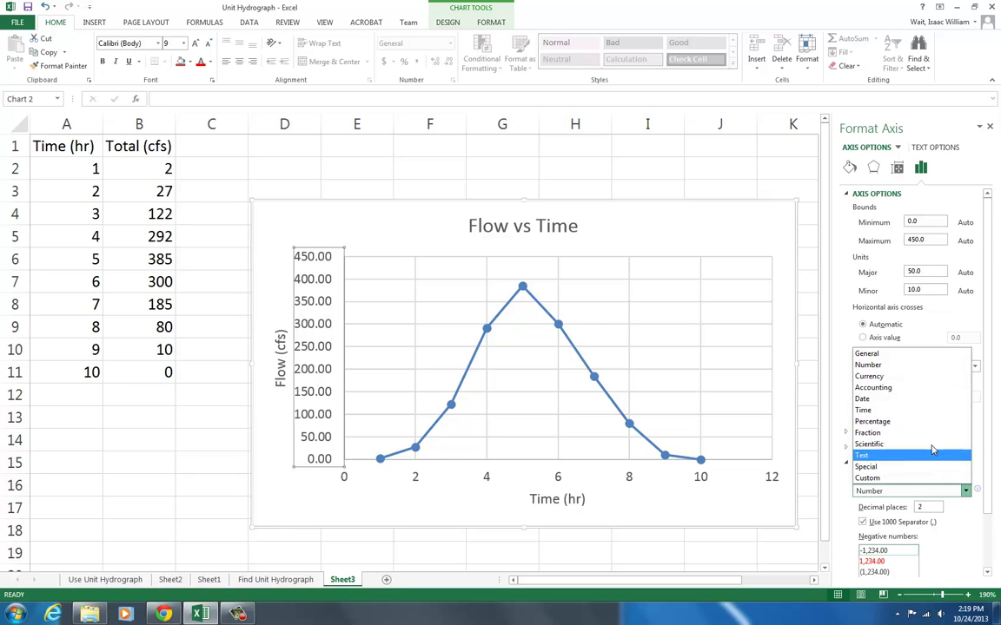
pyautogui.click(895, 354)
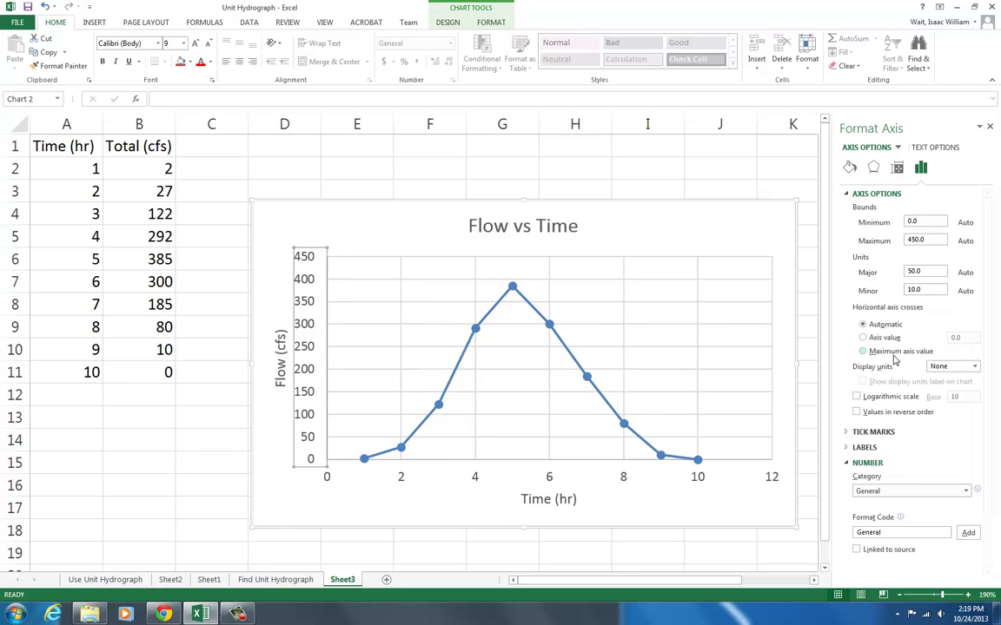
# Set the vertical axis labels to the Number category with 5 decimal places.
pyautogui.click(967, 493)
pyautogui.click(894, 367)
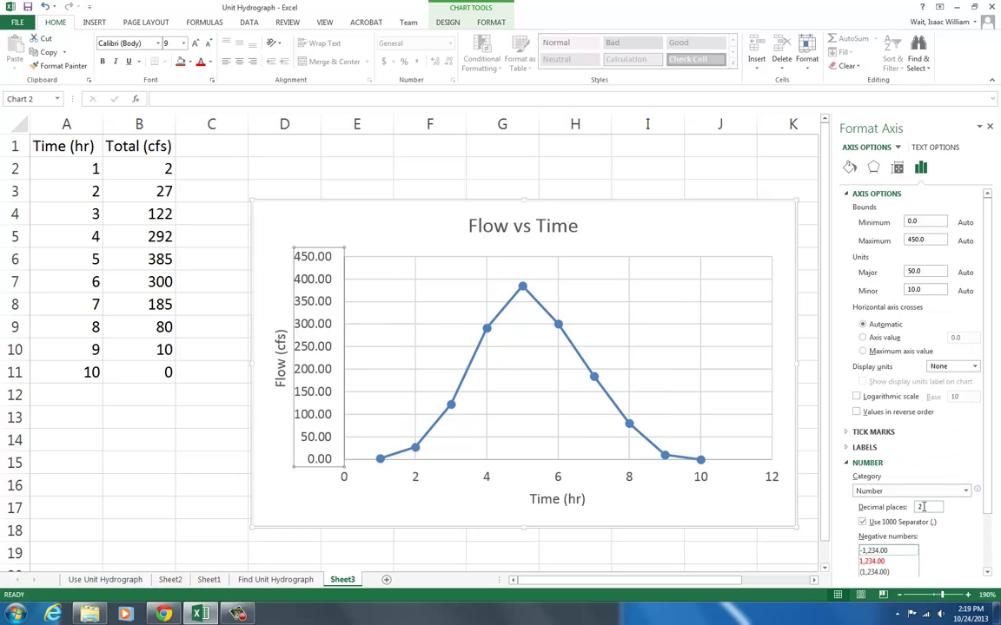
pyautogui.write('5')
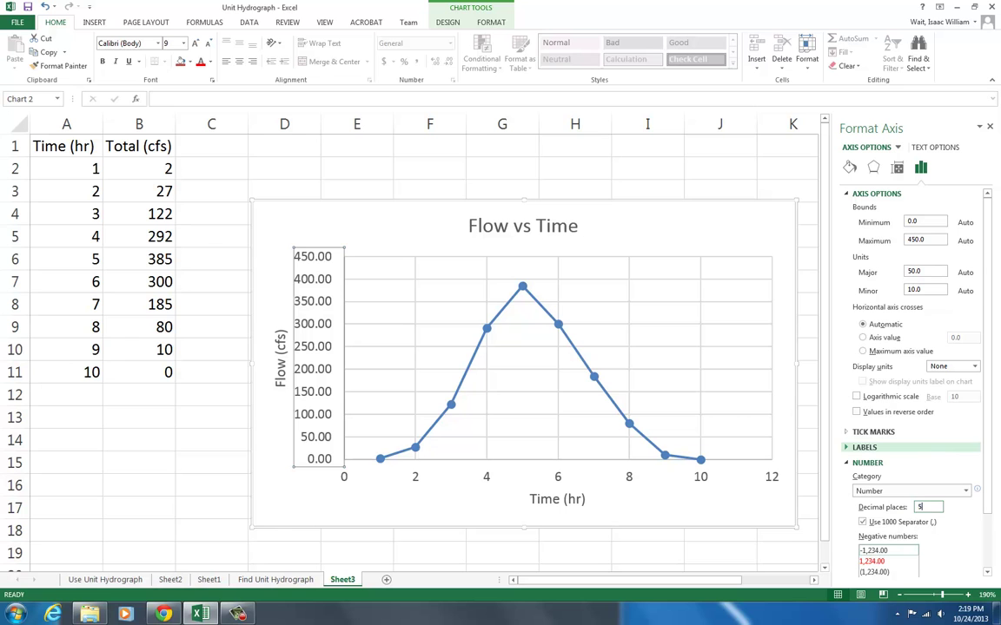
pyautogui.click(912, 491)
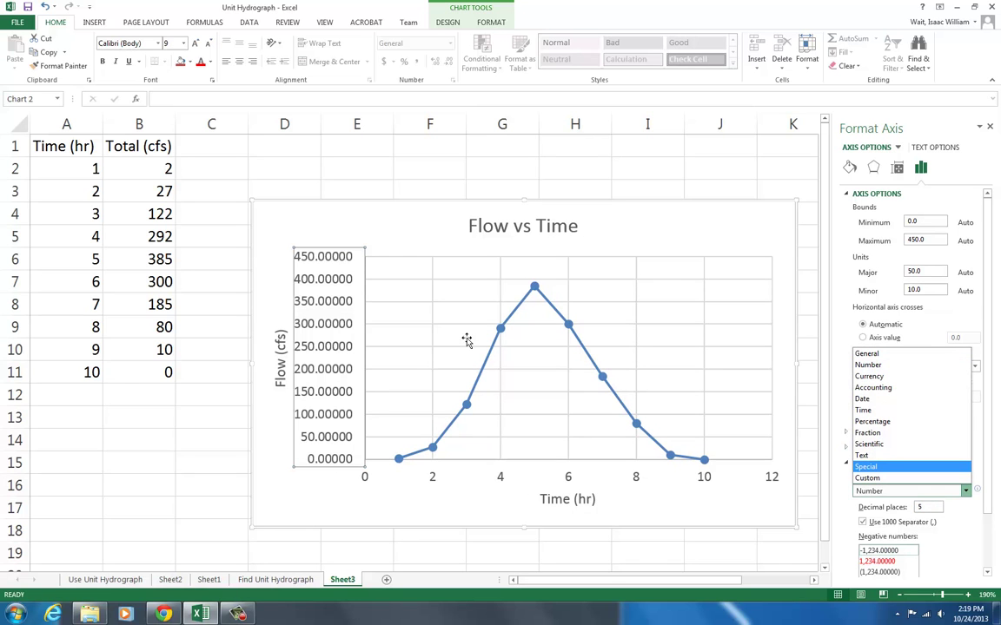
# Set the vertical axis labels to 0 decimal places, close the axis format options and deselect the chart.
pyautogui.click(930, 507)
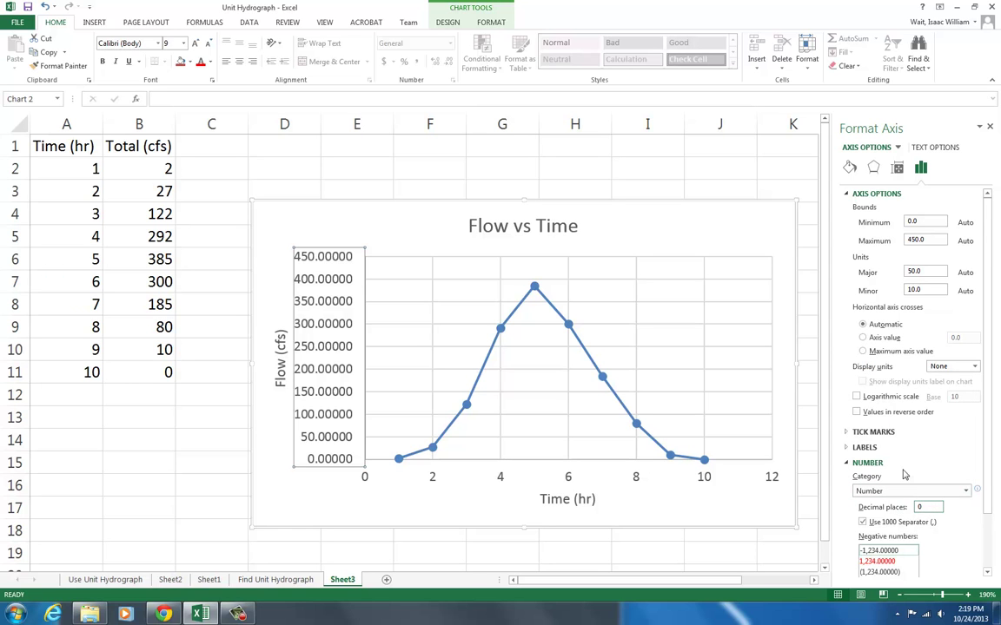
pyautogui.click(903, 491)
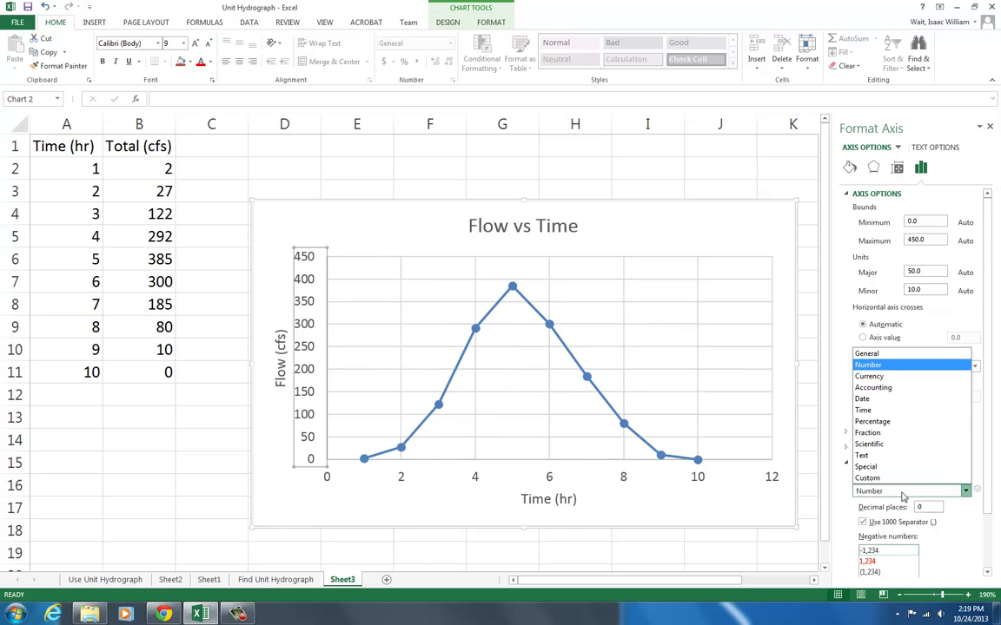
pyautogui.click(630, 477)
pyautogui.click(621, 477)
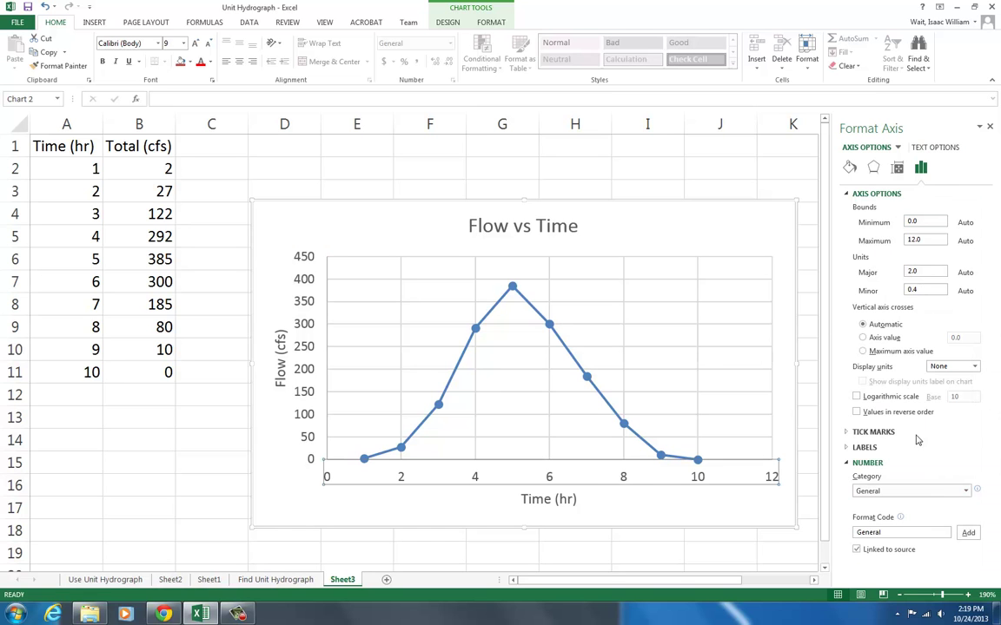
pyautogui.click(989, 128)
pyautogui.click(710, 167)
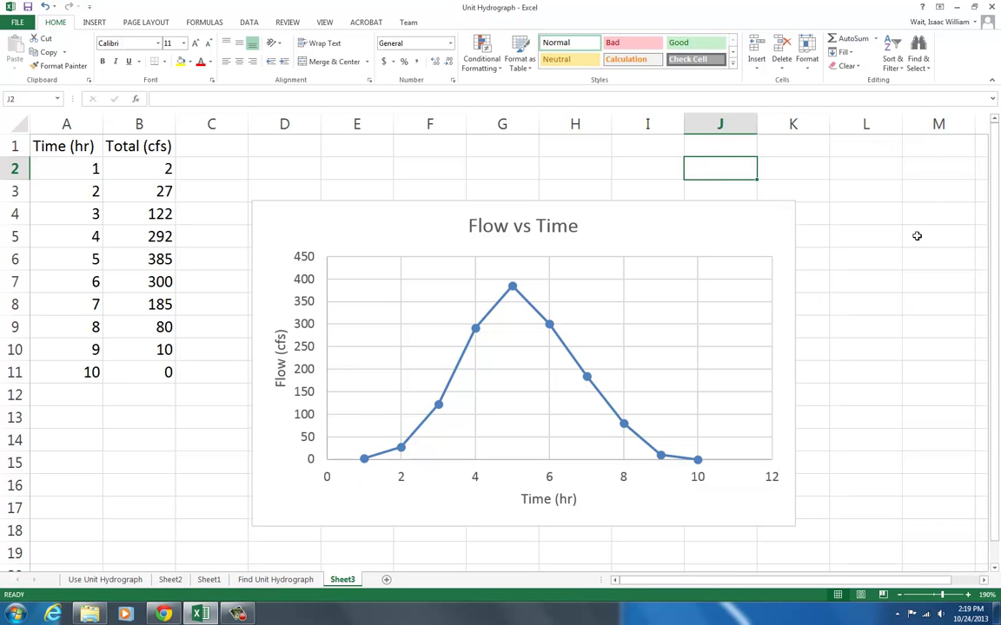
pyautogui.click(548, 477)
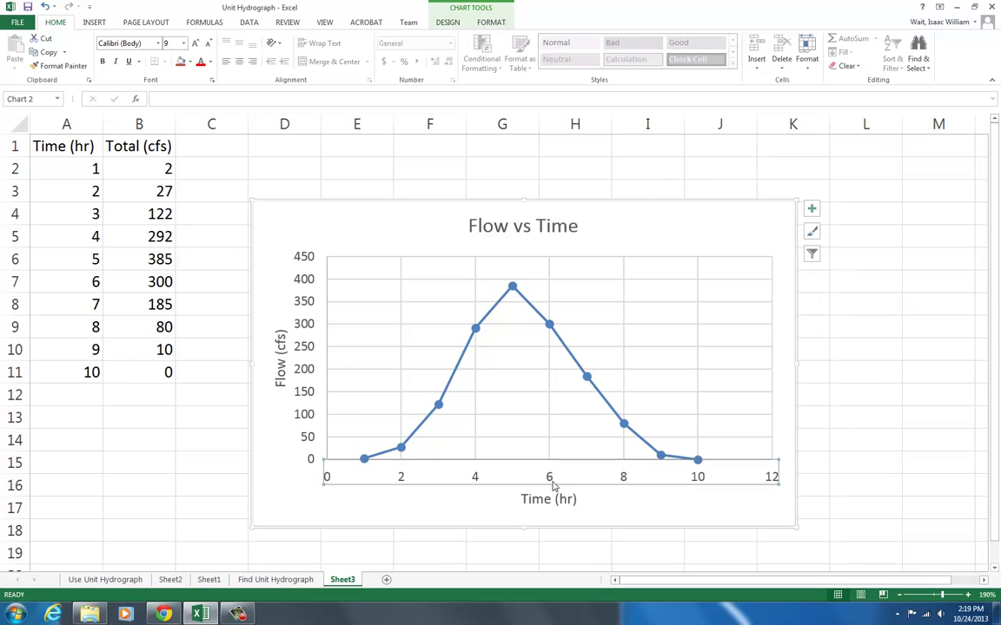
pyautogui.click(813, 210)
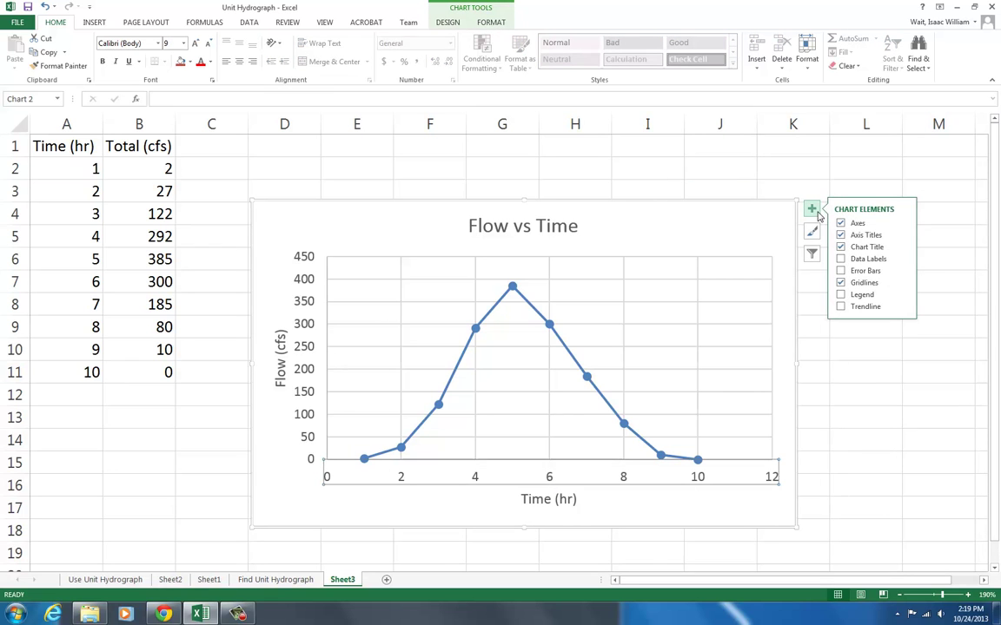
pyautogui.click(810, 232)
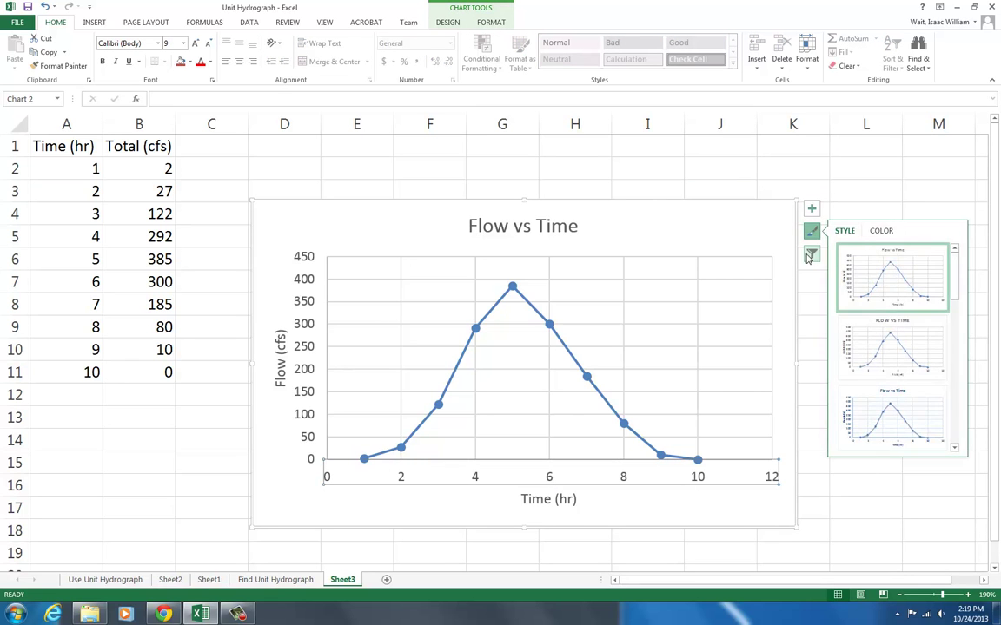
pyautogui.click(812, 254)
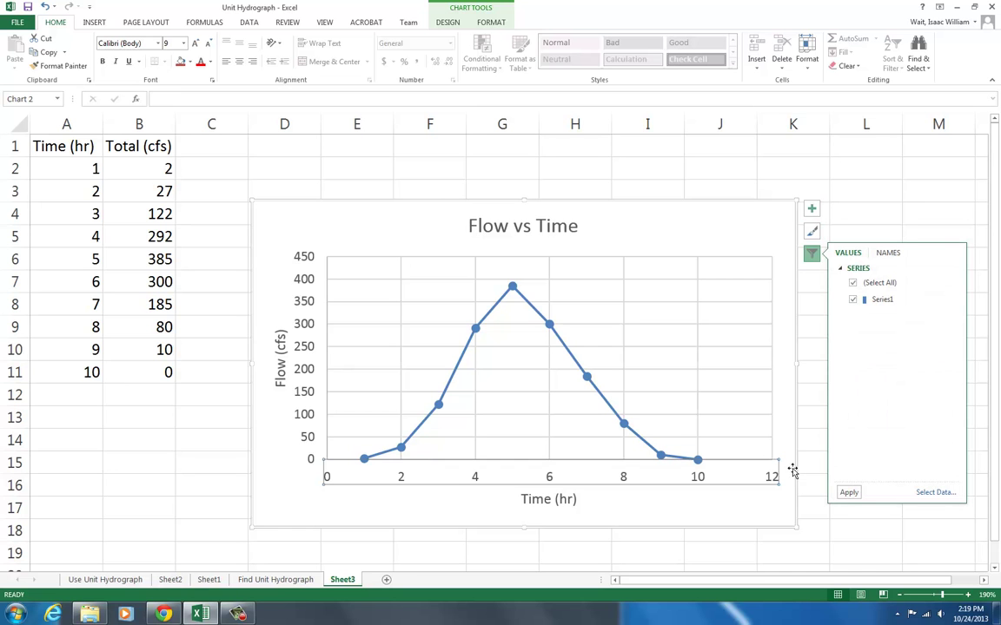
pyautogui.click(818, 534)
pyautogui.click(679, 477)
pyautogui.doubleClick(679, 477)
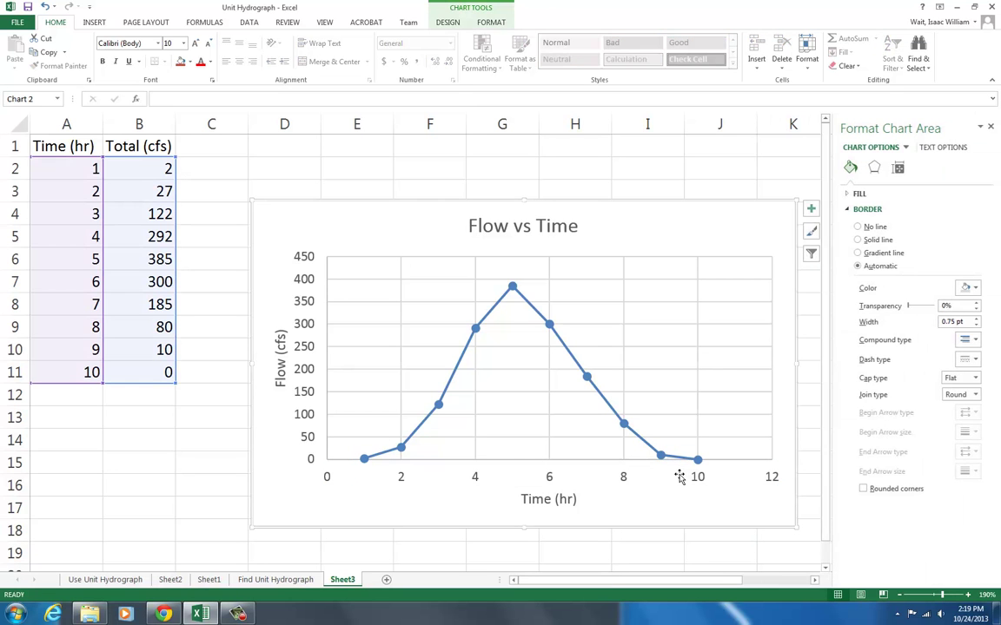
pyautogui.click(807, 386)
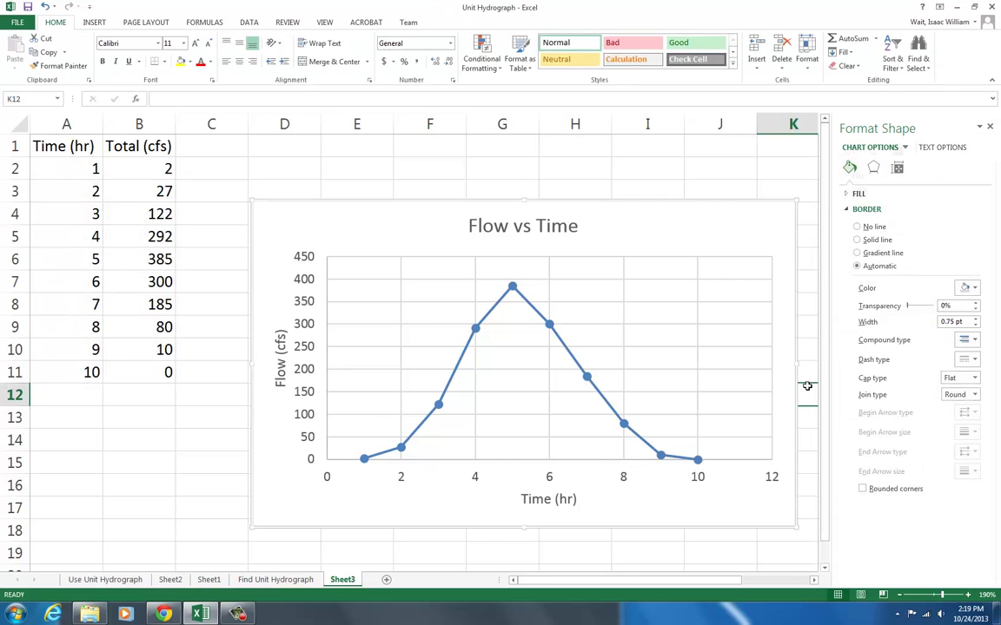
pyautogui.doubleClick(547, 480)
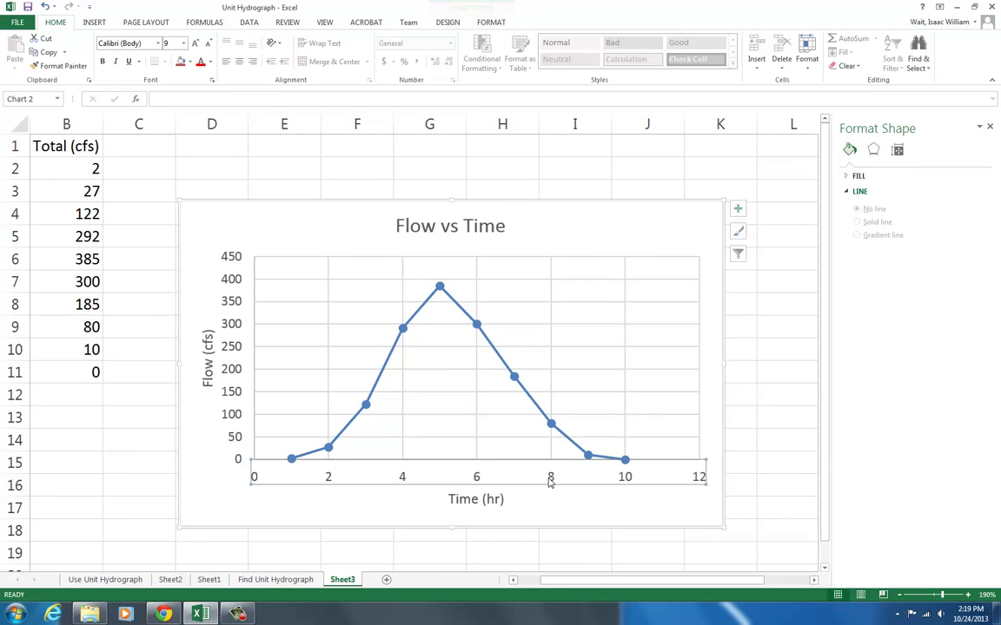
pyautogui.click(990, 127)
pyautogui.click(825, 425)
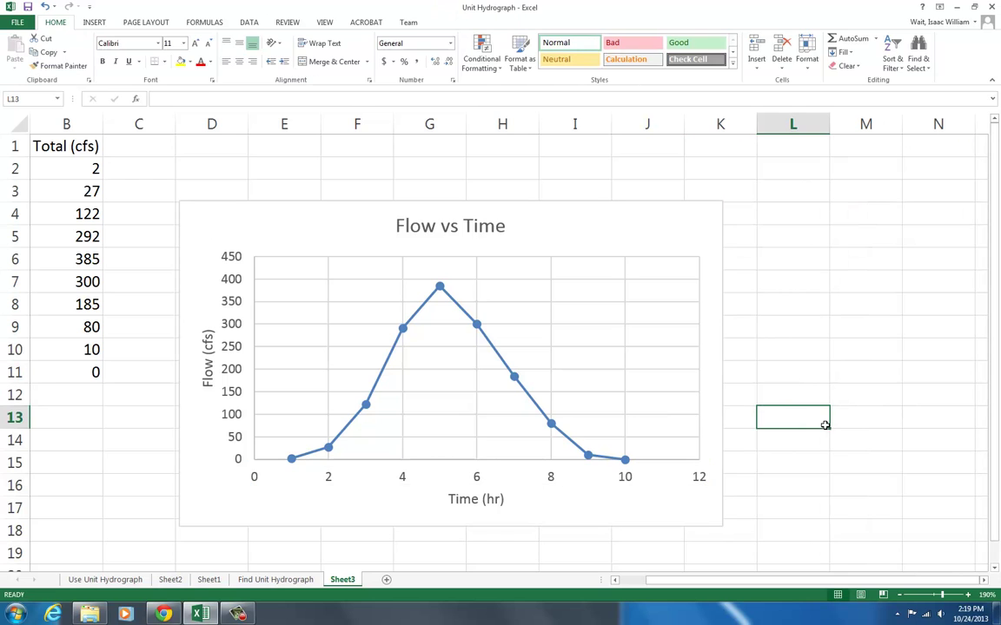
# Format the horizontal time axis labels with the Scientific number category and 1 decimal place.
pyautogui.doubleClick(476, 478)
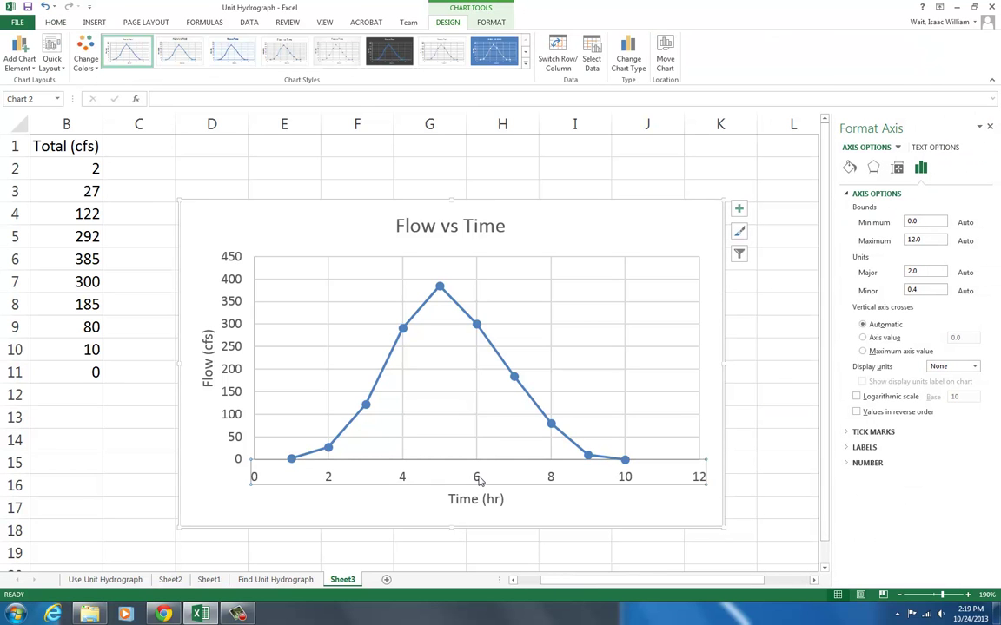
pyautogui.click(847, 465)
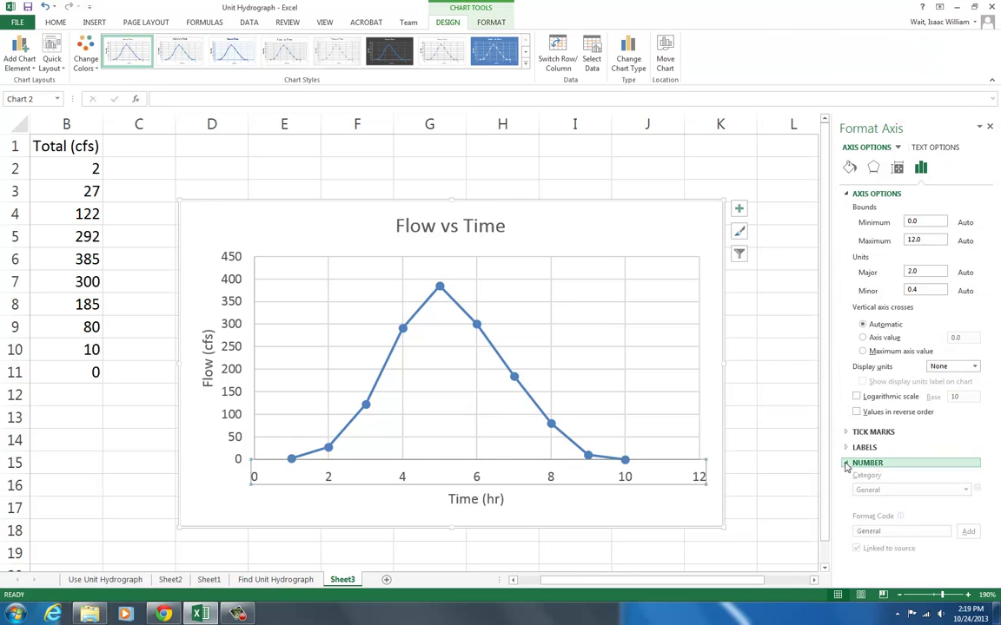
pyautogui.click(967, 491)
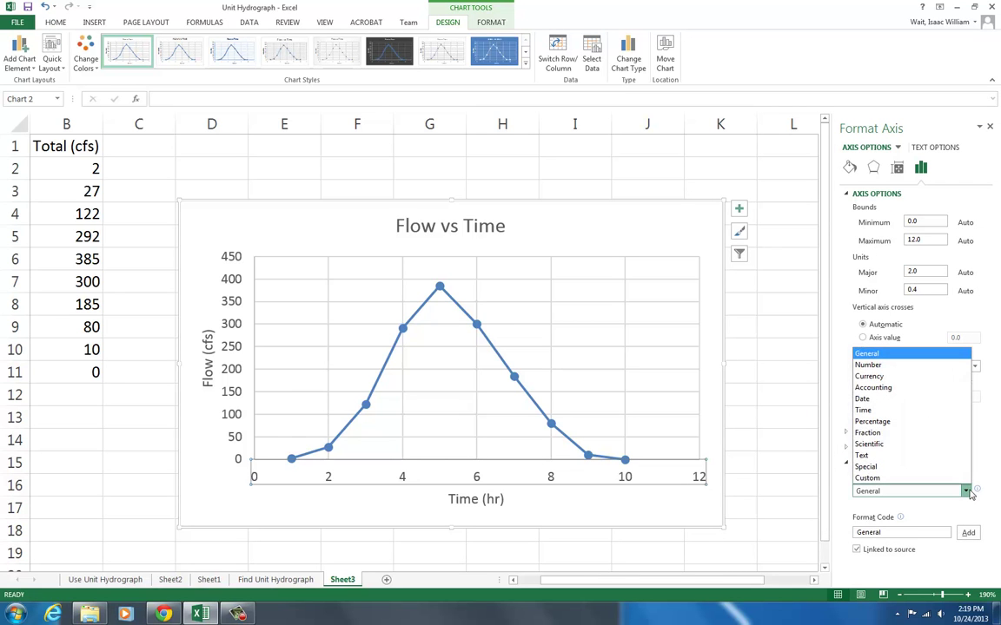
pyautogui.click(912, 444)
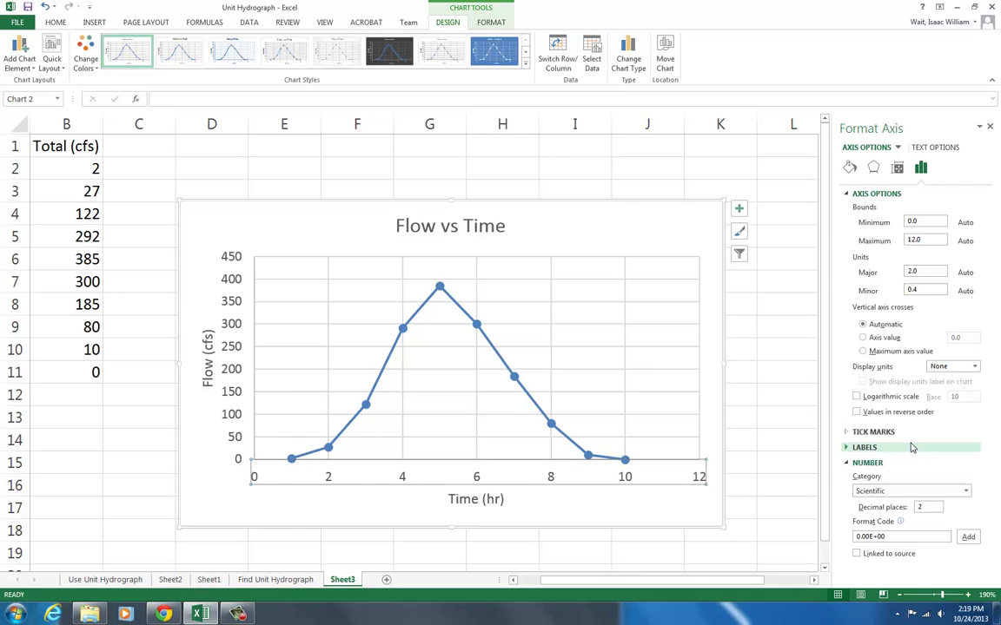
pyautogui.doubleClick(935, 508)
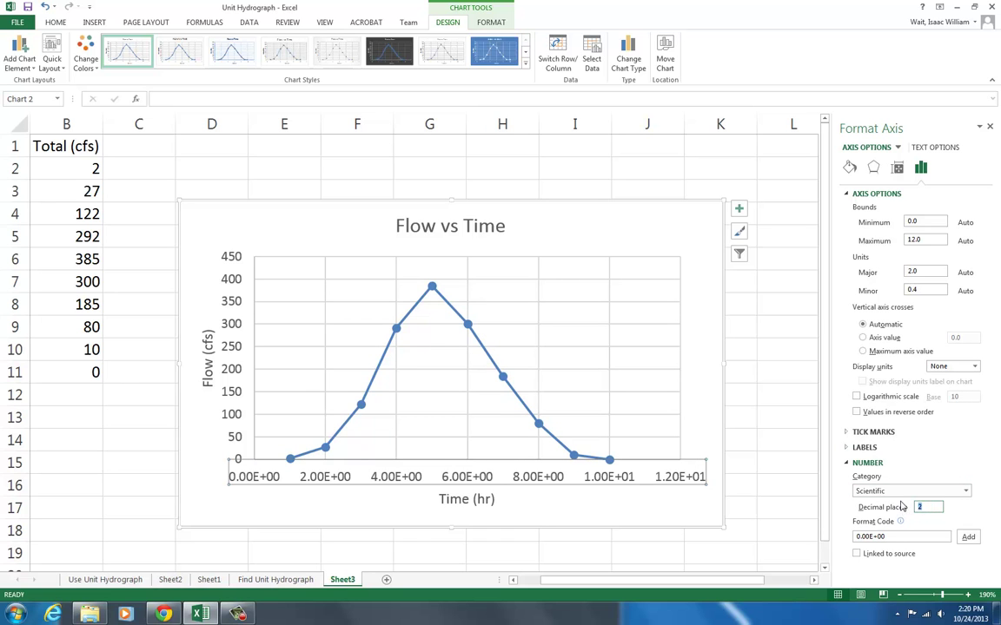
pyautogui.write('1')
# Change the horizontal axis labels to the Number category and deselect the chart.
pyautogui.click(904, 491)
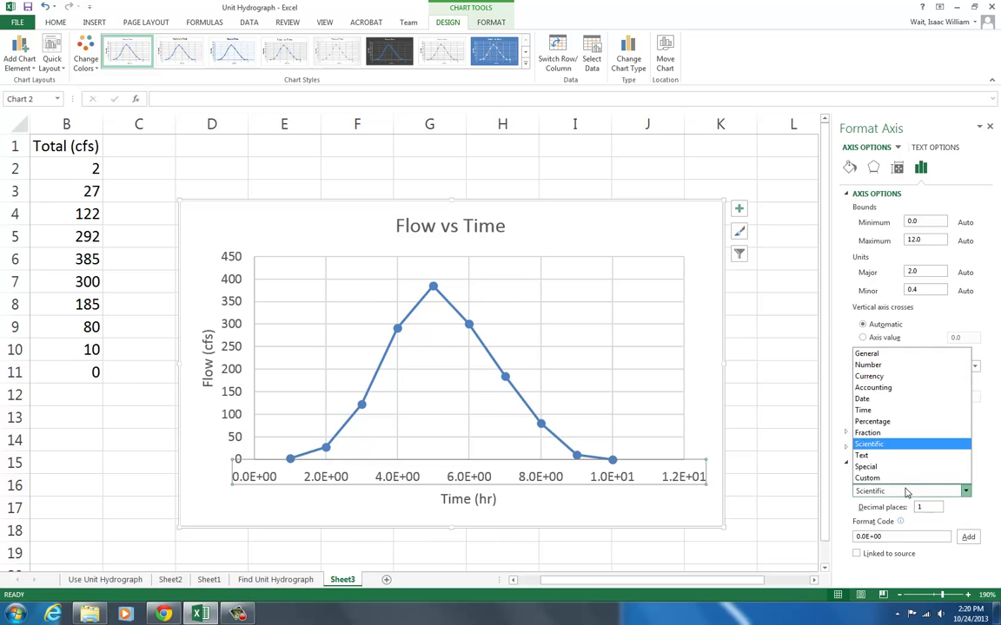
pyautogui.click(892, 366)
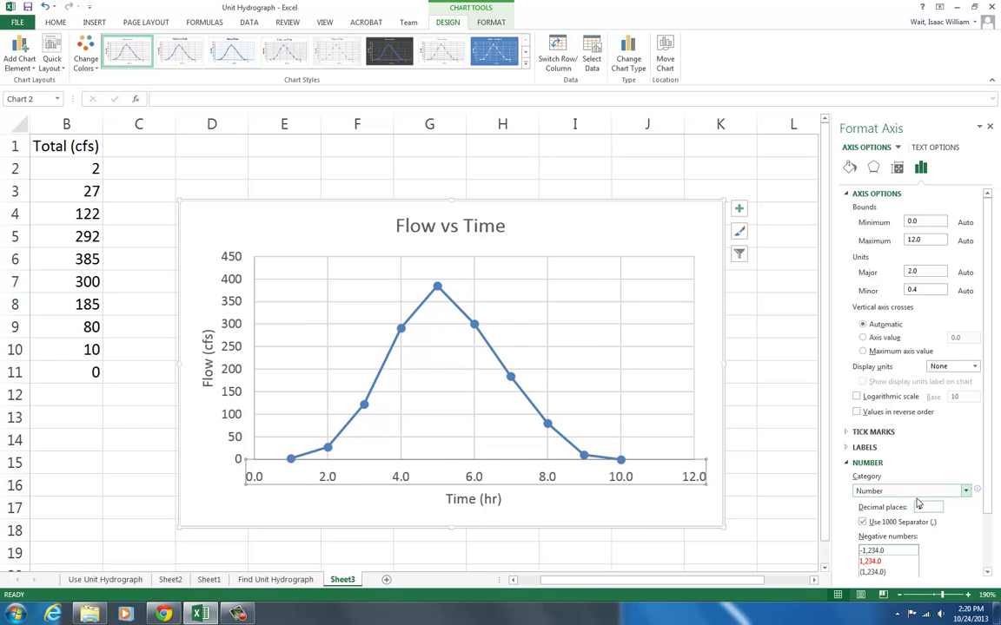
pyautogui.click(781, 322)
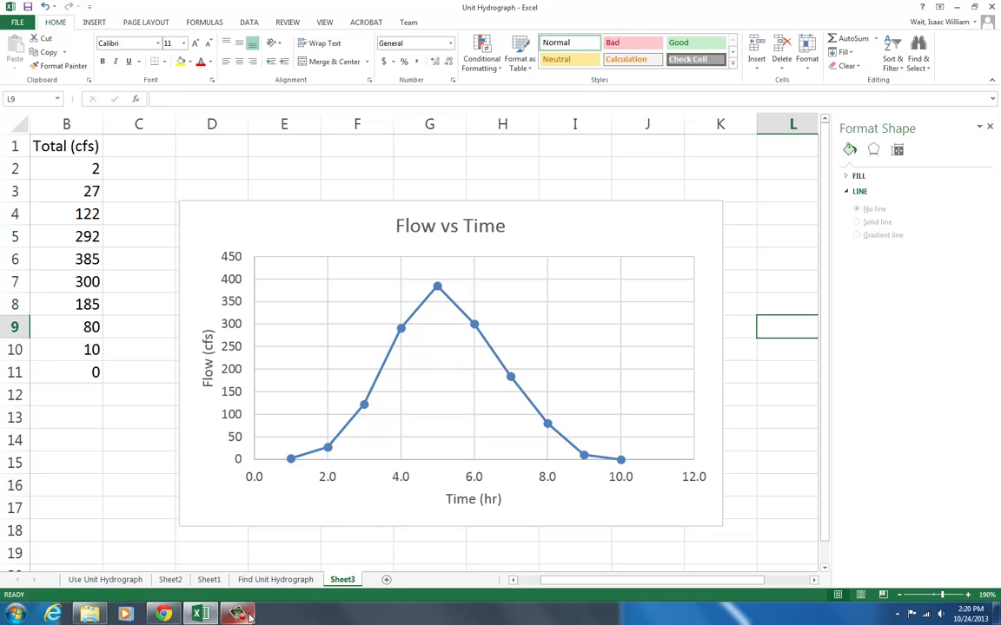
pyautogui.moveTo(249, 615)
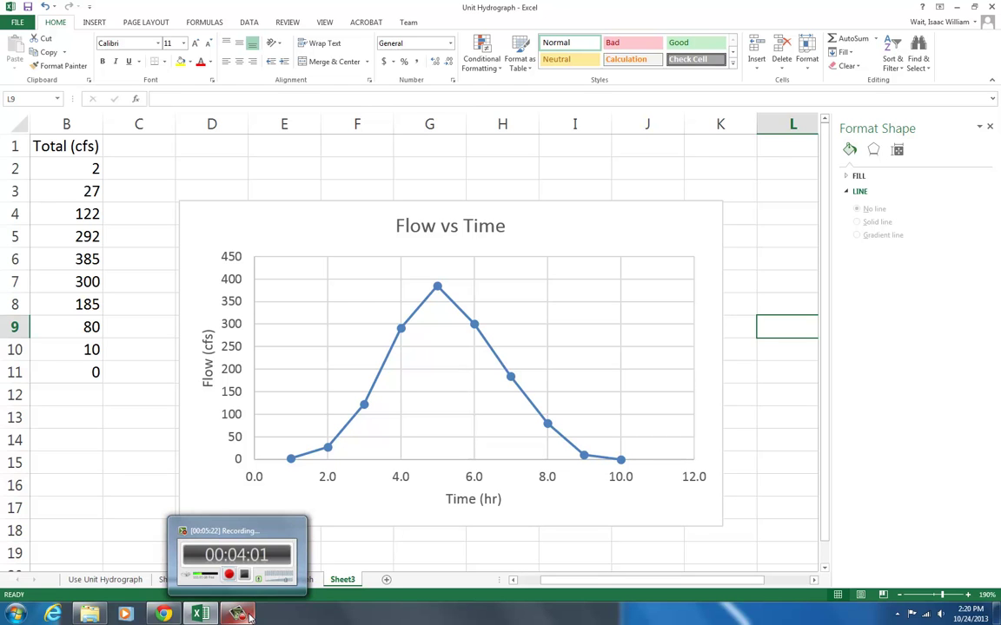
pyautogui.click(385, 552)
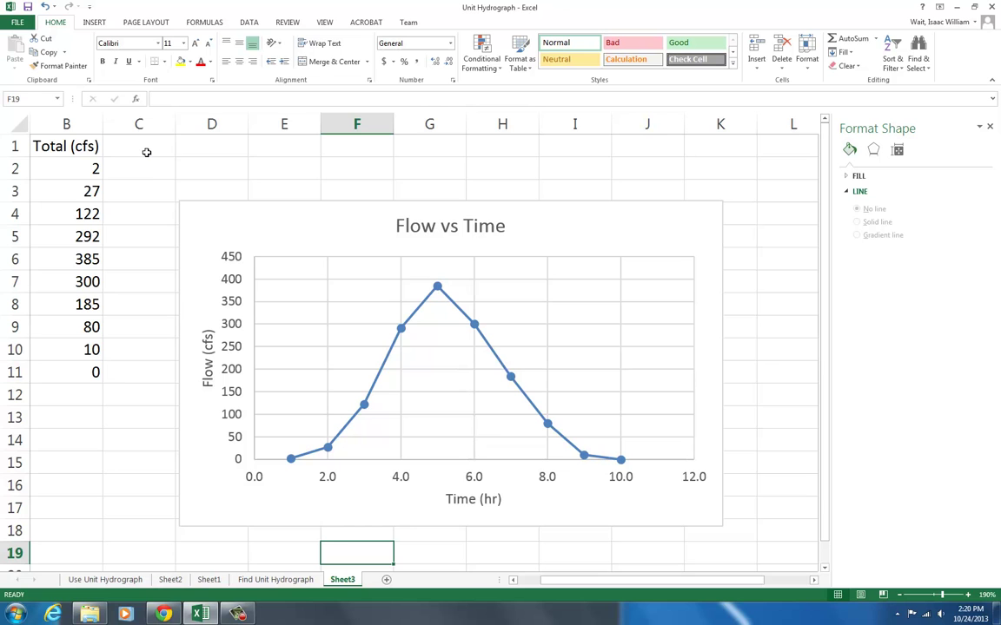